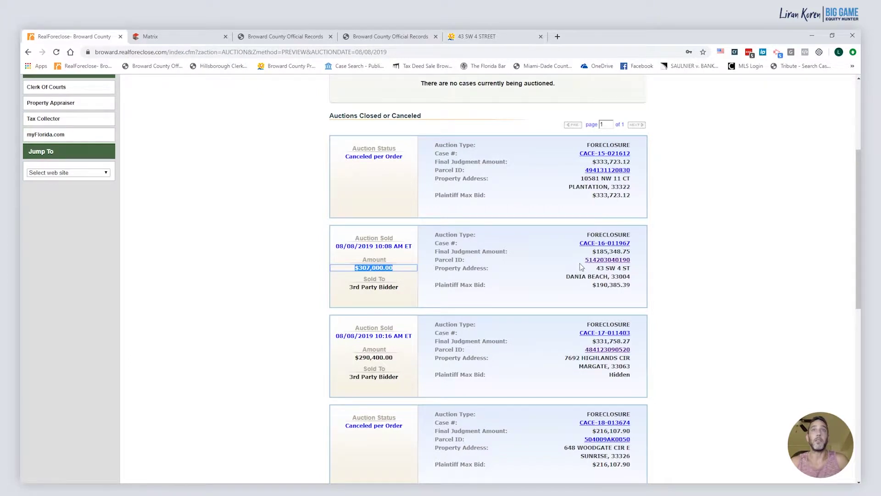
Compare the $185,348.75 final judgment with the $190,385.39 plaintiff max bid
drag(592, 252, 617, 252)
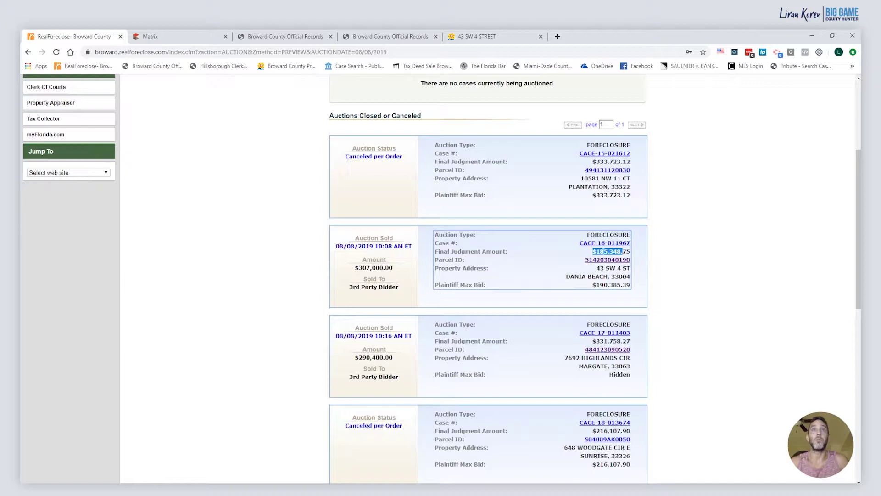
drag(623, 251, 631, 252)
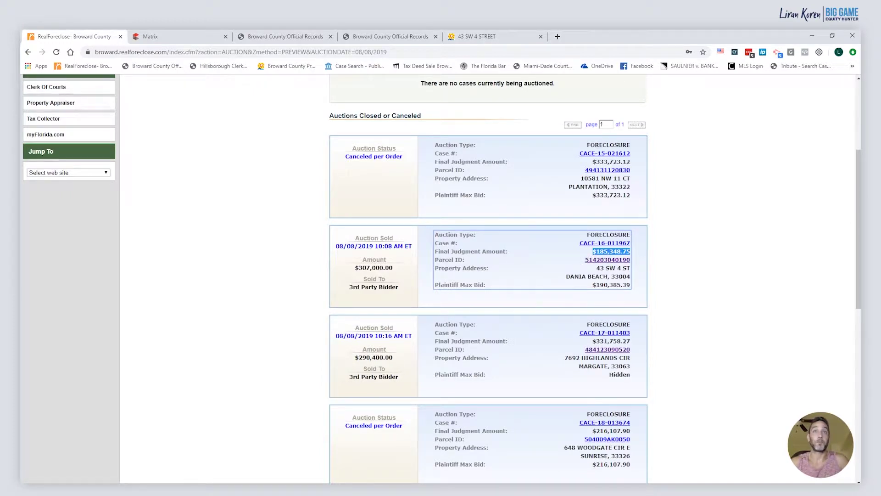
right_click(590, 285)
key(Escape)
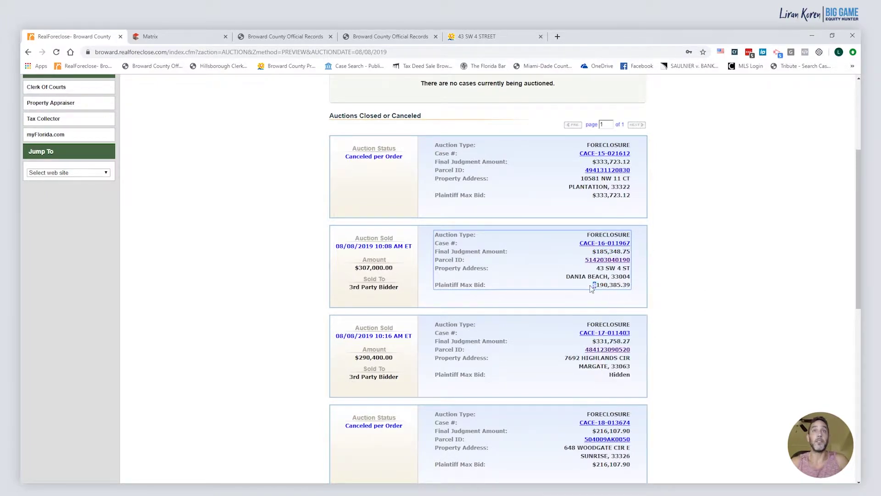
drag(592, 285, 631, 285)
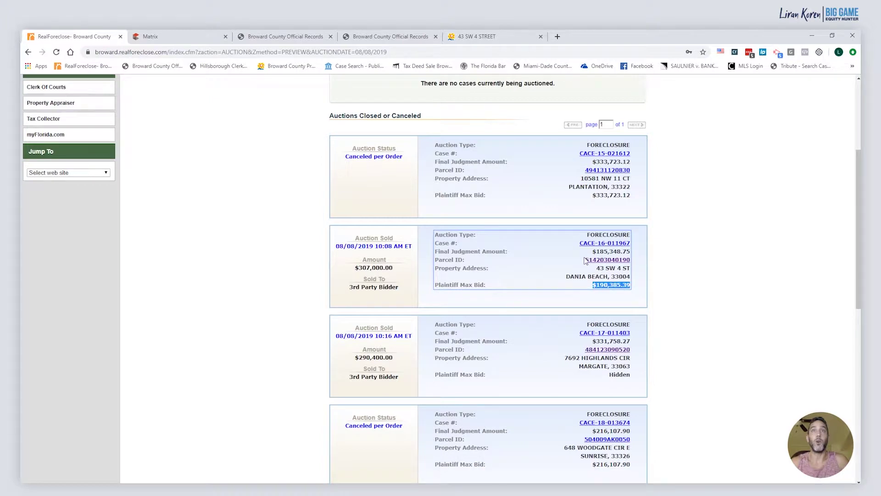
drag(592, 252, 610, 252)
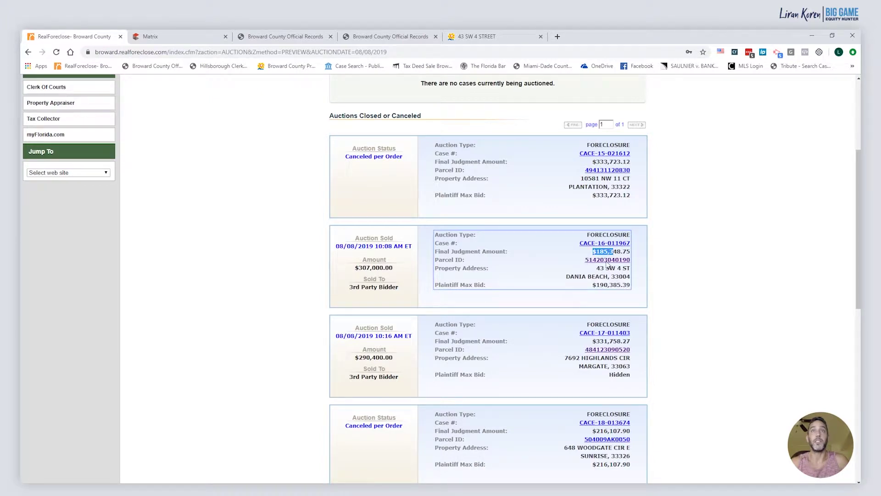
drag(592, 285, 613, 285)
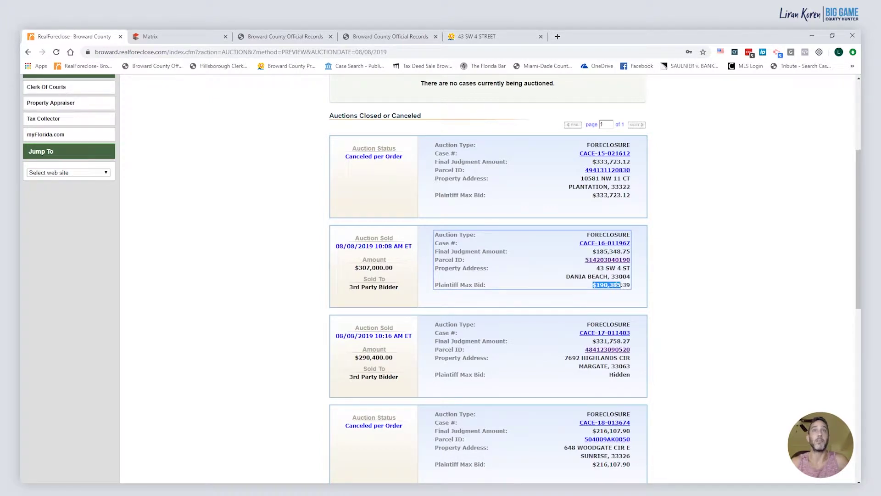
click(621, 285)
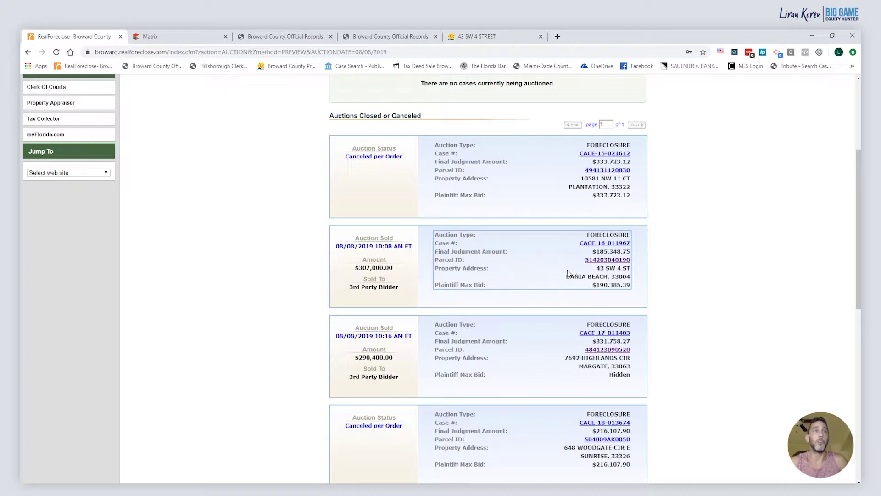
click(600, 265)
scroll(595, 323, down, 1)
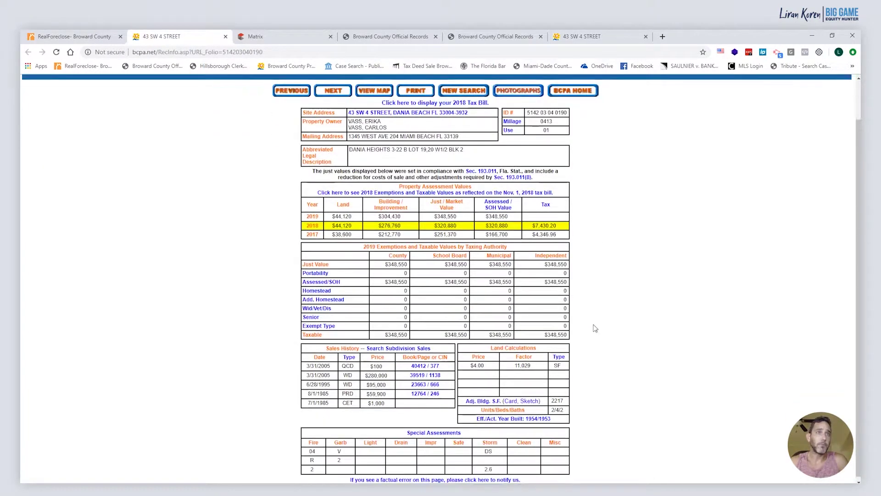
double_click(376, 375)
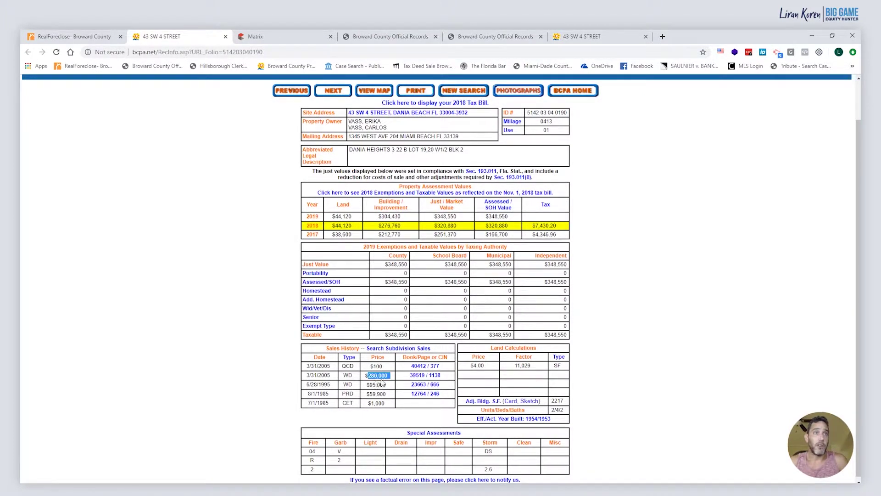
double_click(347, 375)
click(367, 380)
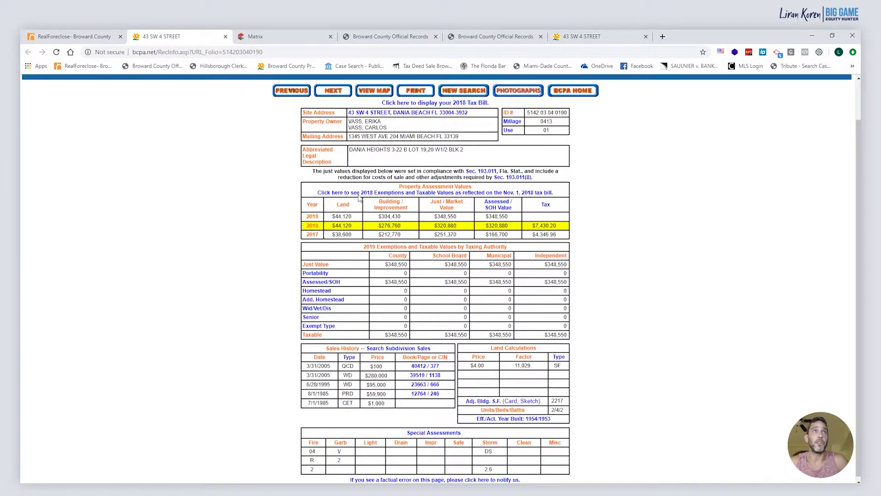
click(425, 377)
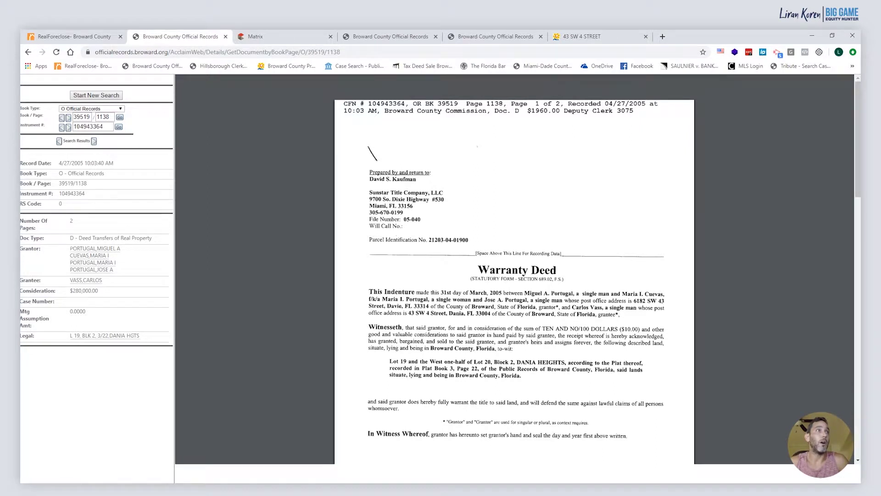
Copy the grantee's name from the 2005 warranty deed and note its 4/27/2005 record date
drag(69, 250, 118, 269)
double_click(101, 280)
drag(102, 280, 70, 280)
right_click(92, 282)
click(98, 288)
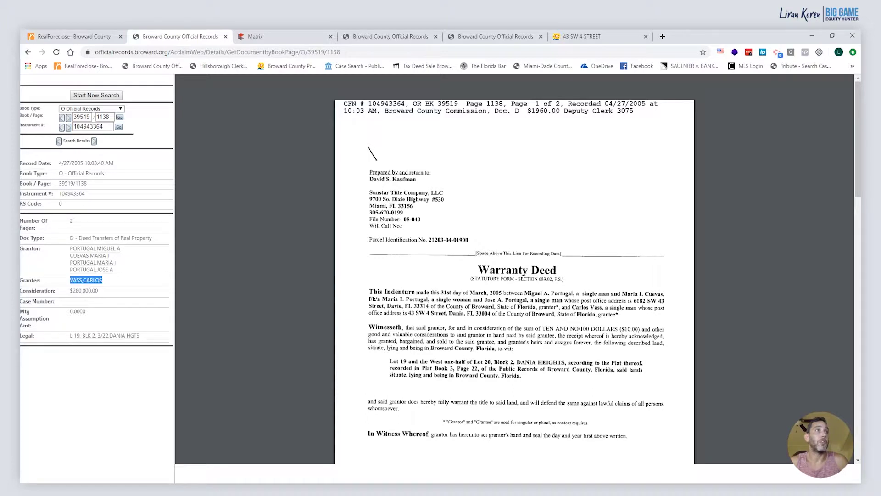
drag(59, 163, 84, 170)
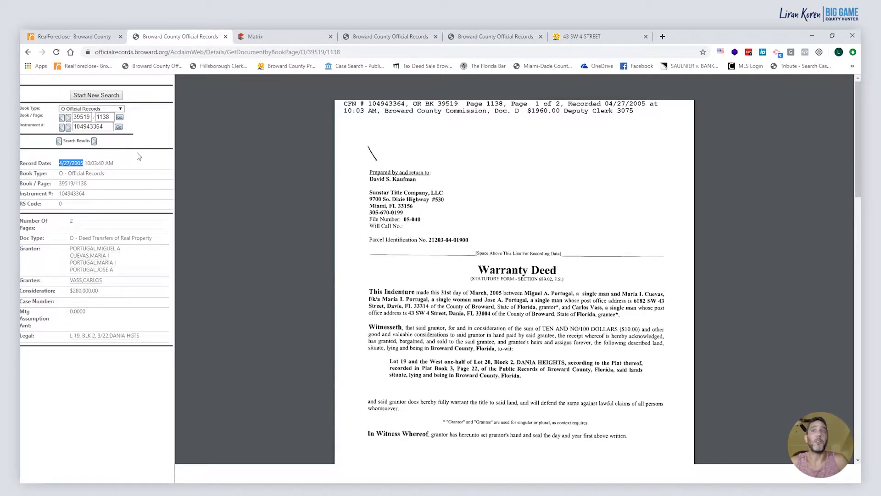
click(391, 36)
Search official records for the grantee's name from 1/1/2005, showing all 18 results on single lines
click(151, 66)
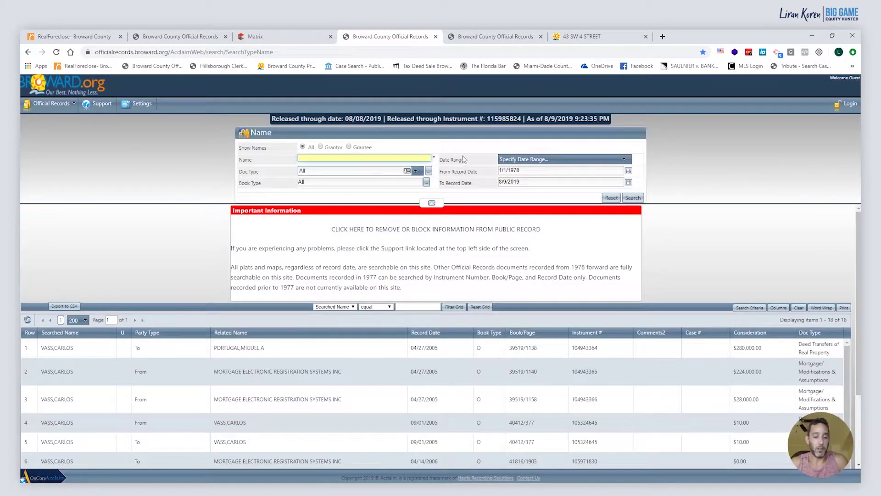
double_click(513, 170)
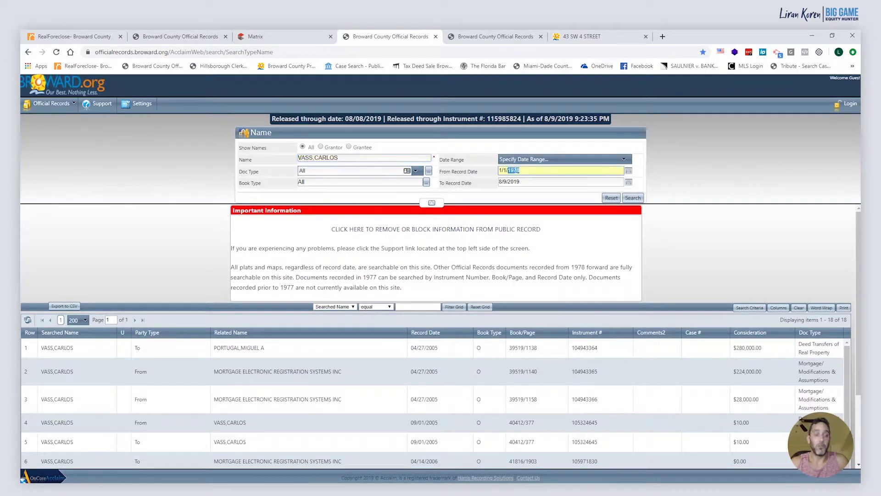
text(2005)
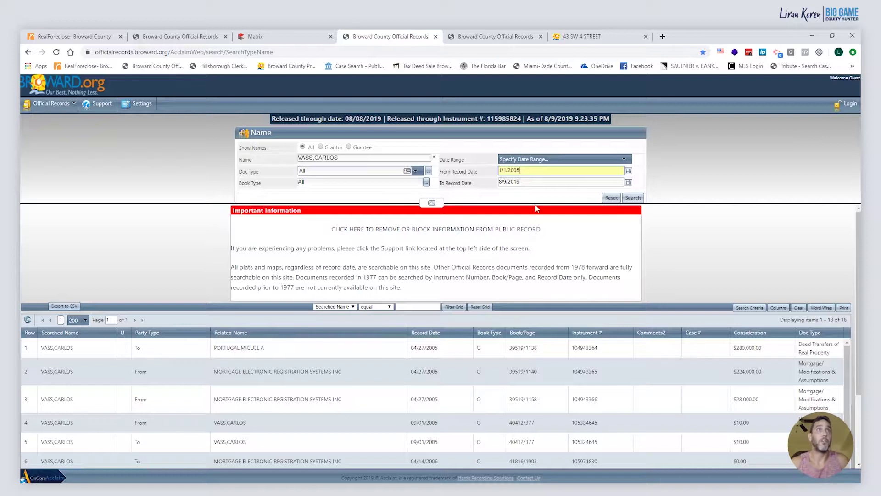
click(634, 198)
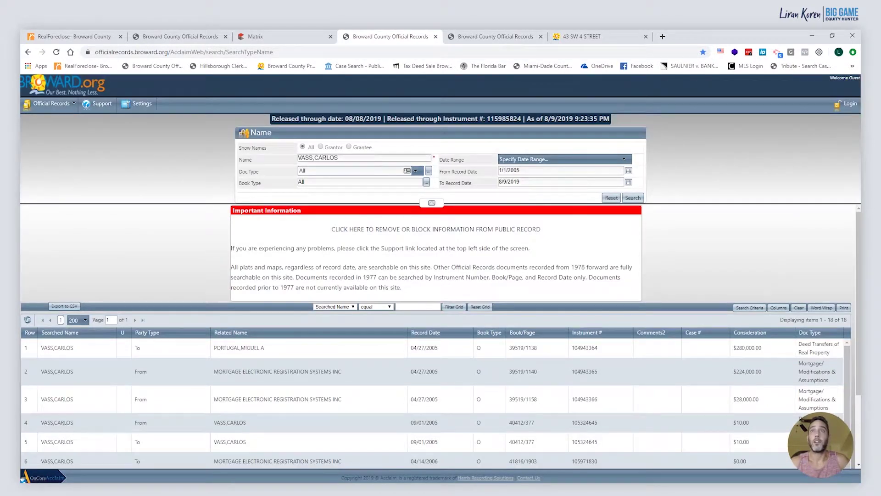
click(431, 203)
scroll(475, 238, down, 1)
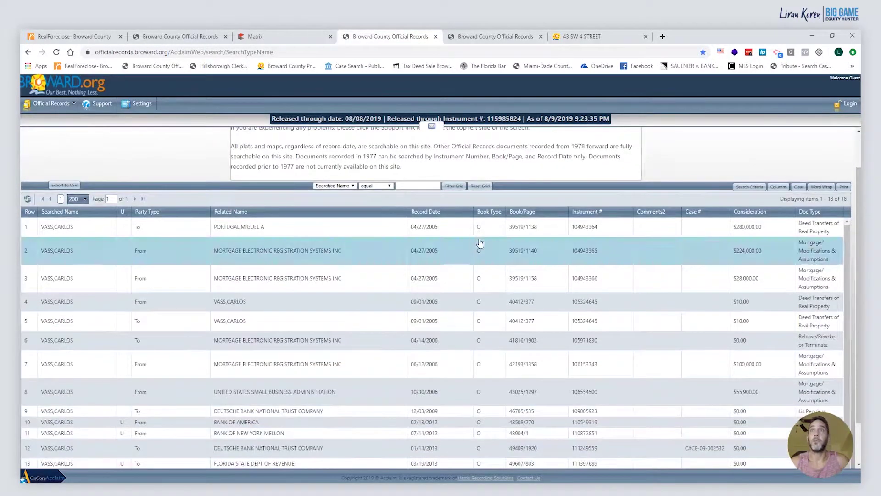
click(822, 188)
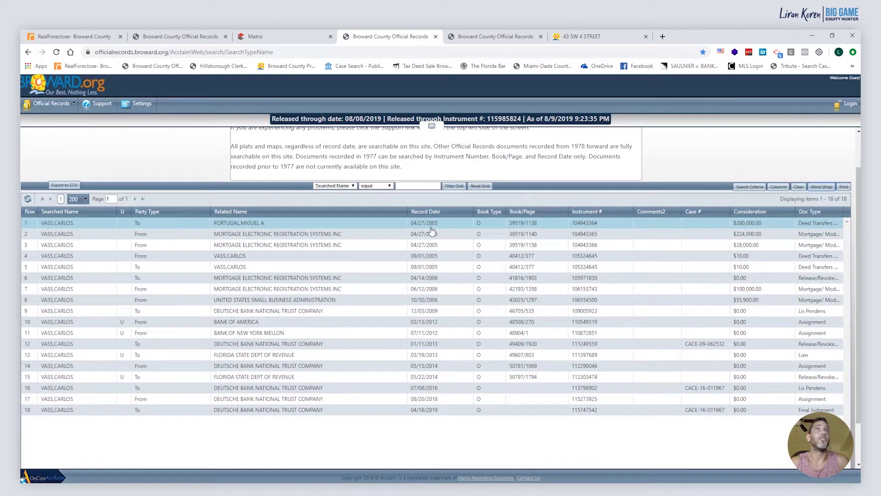
Check the 3/31/2005 sale date on the appraiser record, then return to the official records results
click(599, 36)
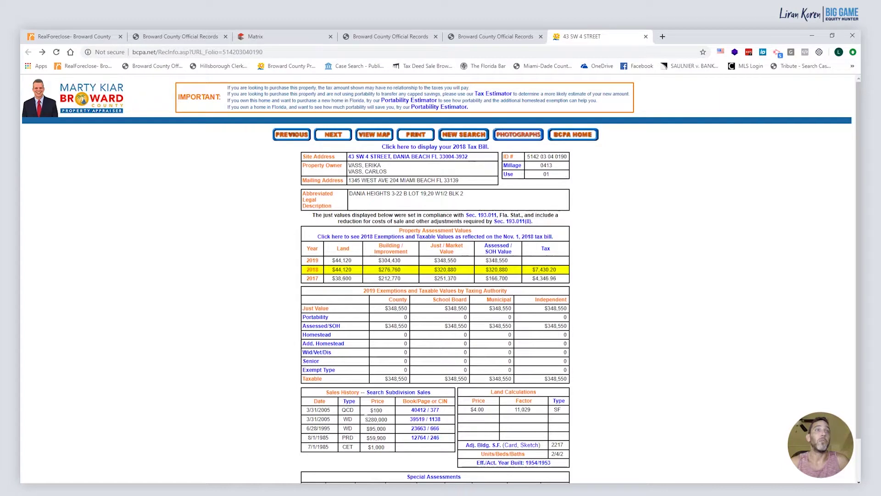
drag(334, 419, 306, 419)
click(508, 40)
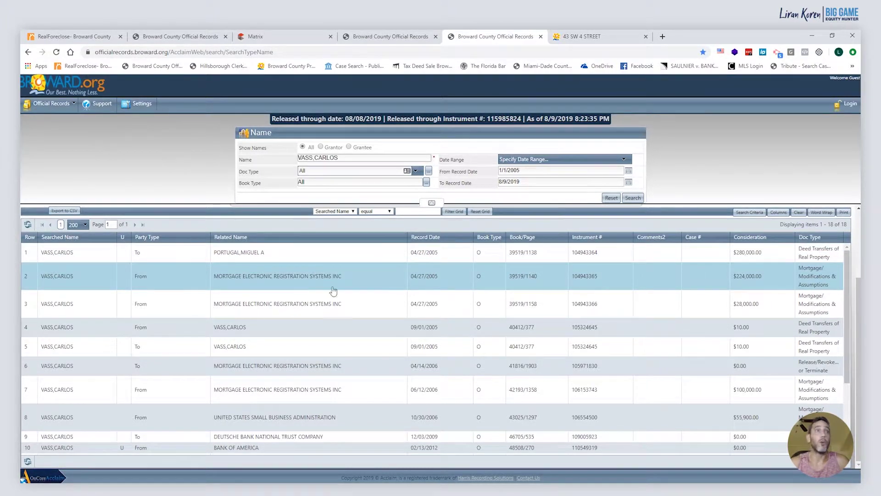
Review the $224,000 mortgage recorded 04/27/2005
double_click(346, 285)
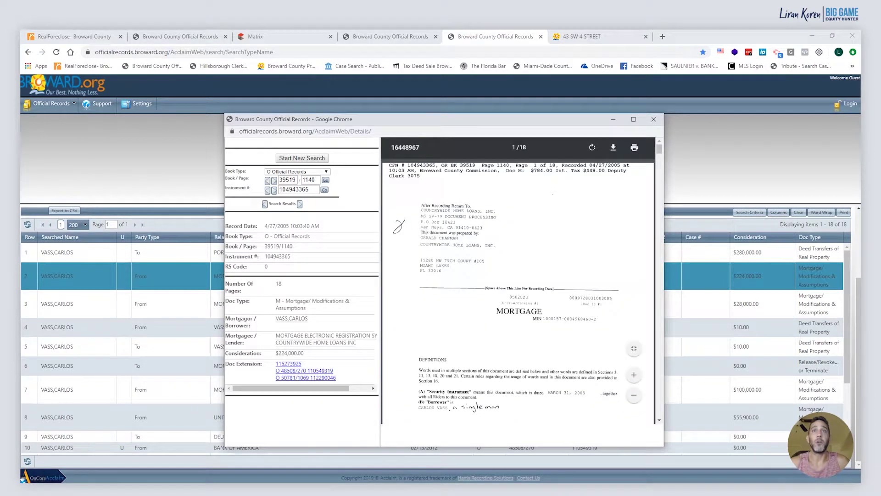
click(654, 119)
scroll(557, 366, down, 3)
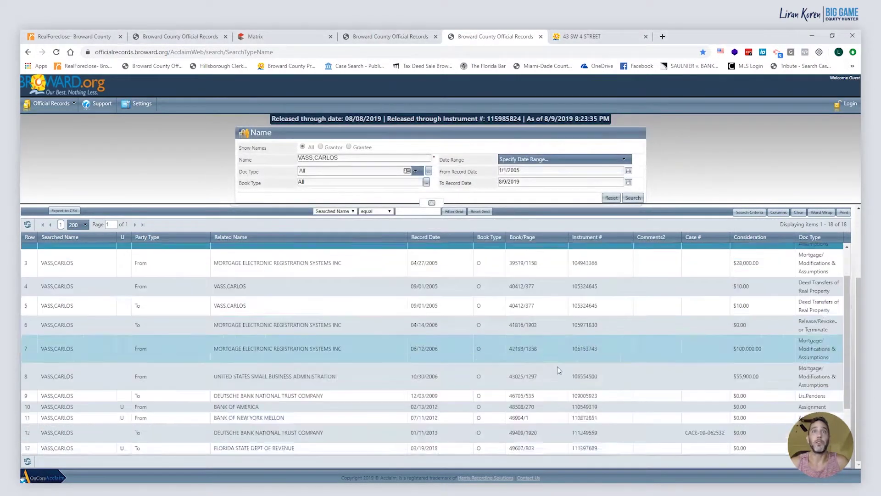
click(95, 37)
triple_click(574, 248)
click(600, 250)
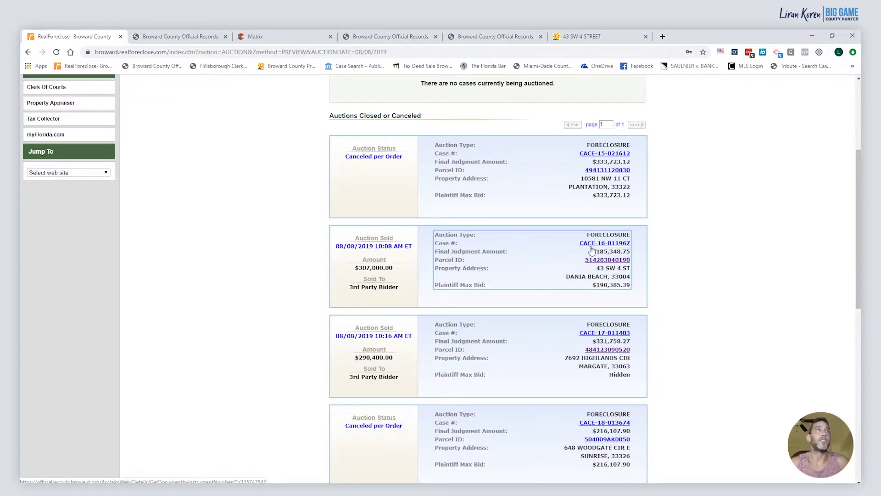
click(178, 39)
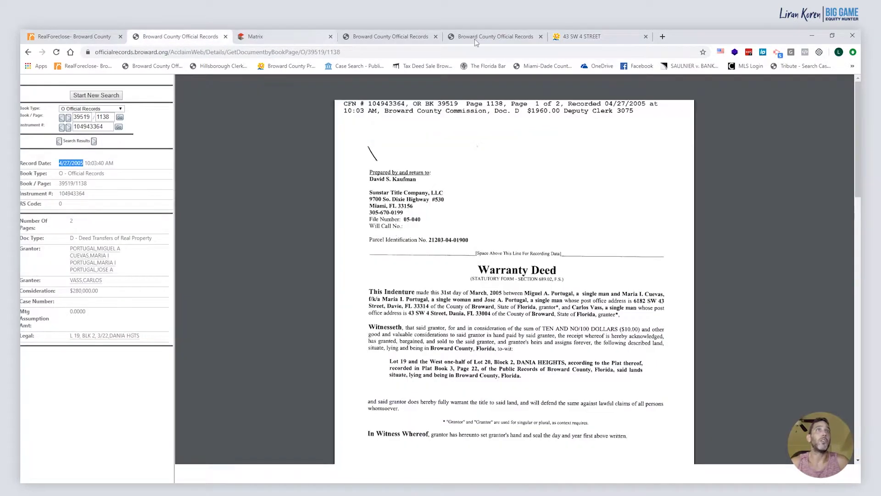
click(495, 37)
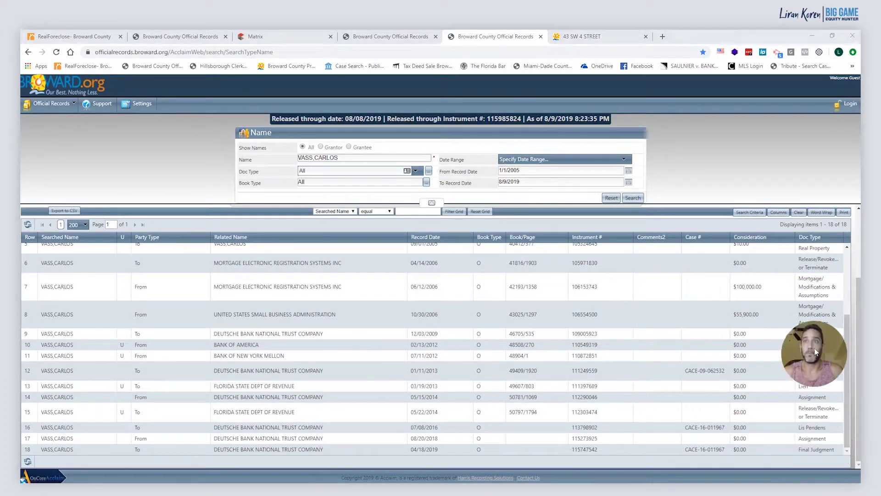
click(652, 429)
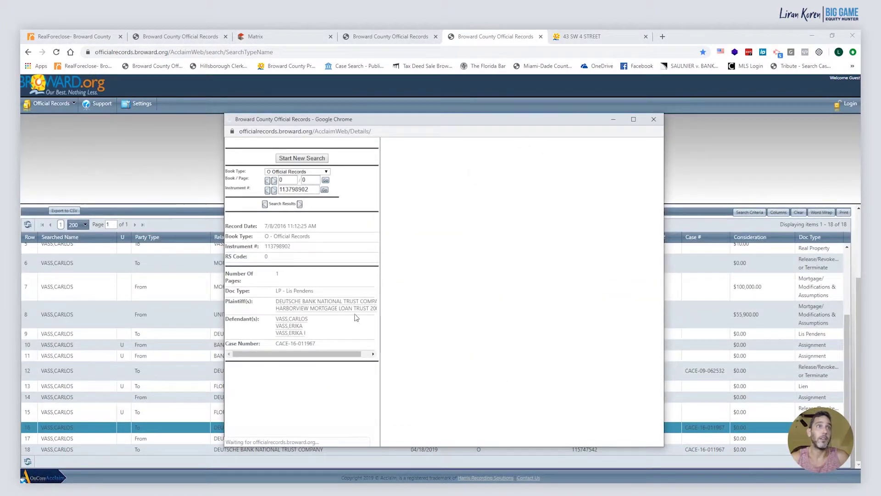
scroll(499, 326, down, 1)
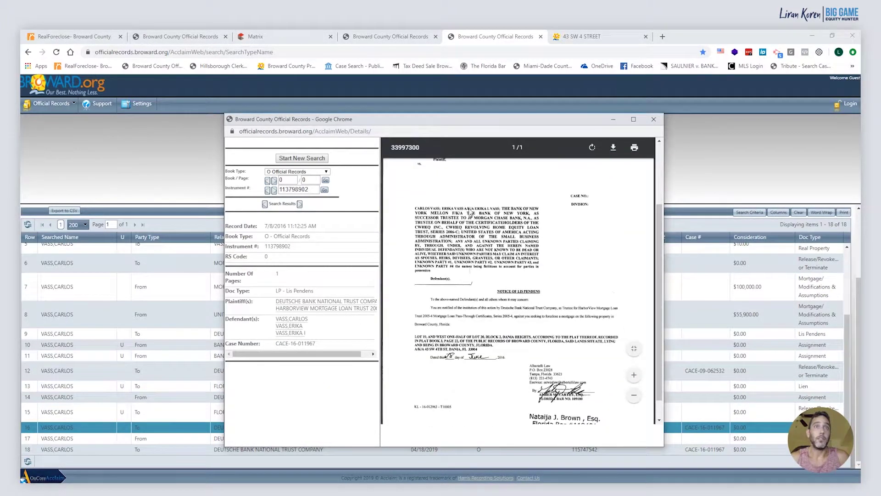
scroll(449, 239, up, 3)
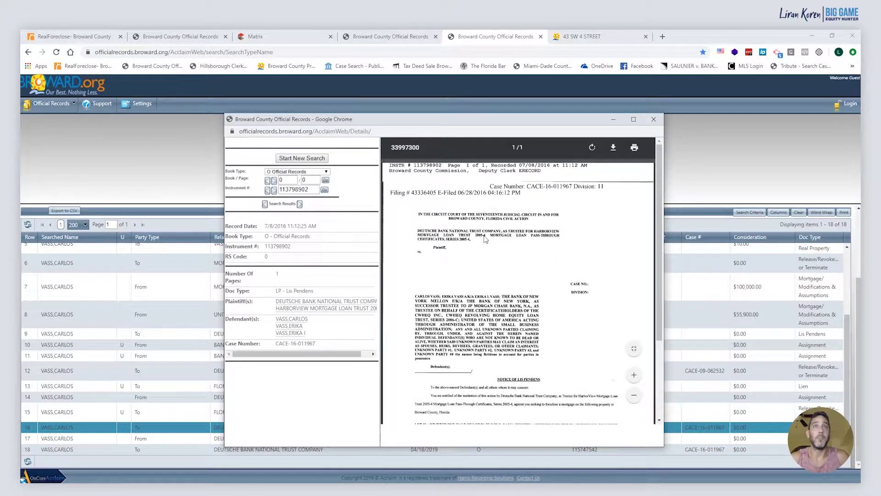
scroll(482, 286, down, 2)
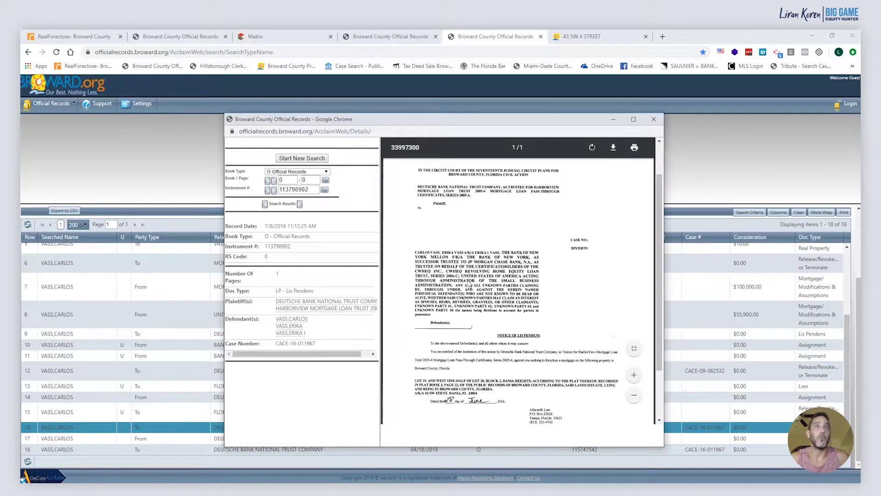
drag(555, 122, 598, 331)
scroll(138, 349, up, 4)
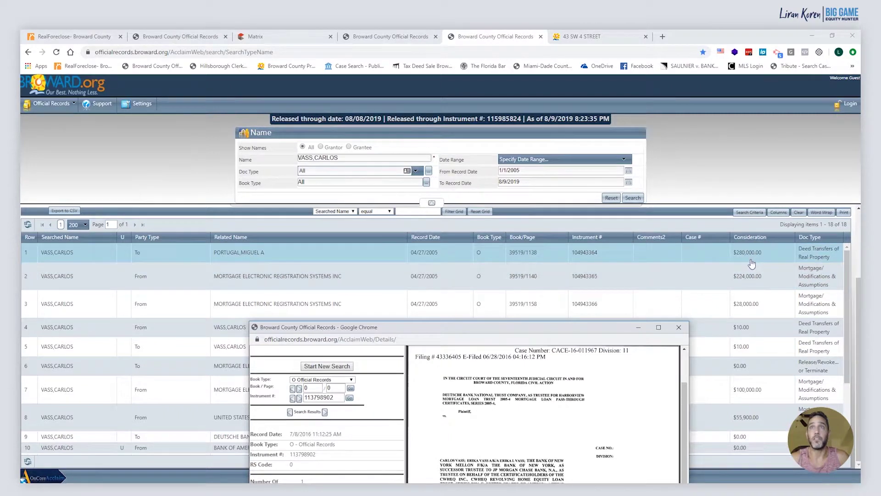
drag(580, 329, 554, 129)
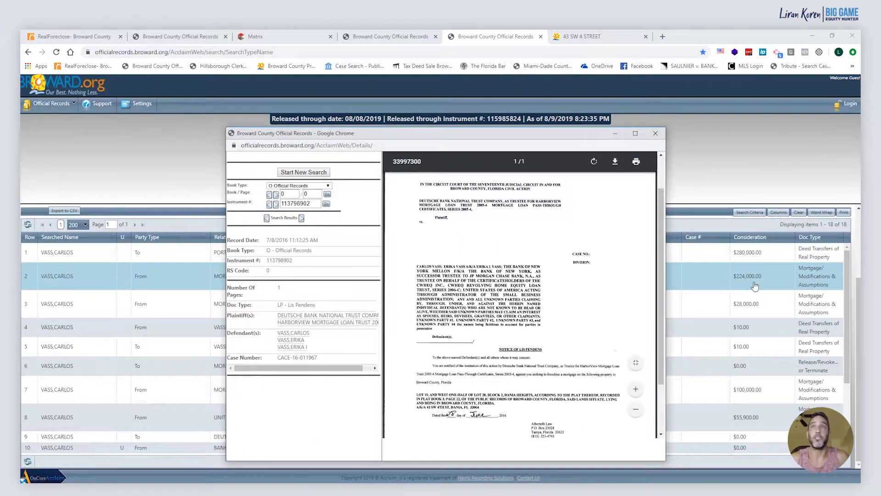
triple_click(304, 358)
right_click(305, 356)
click(308, 367)
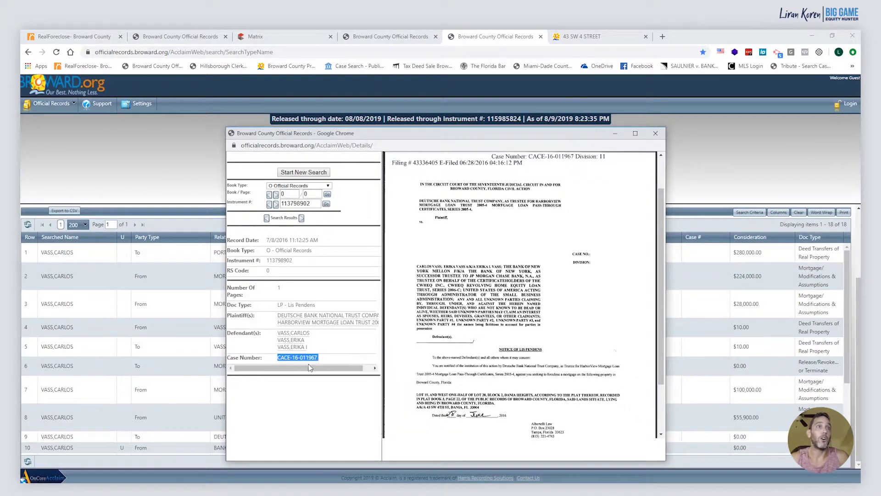
click(613, 35)
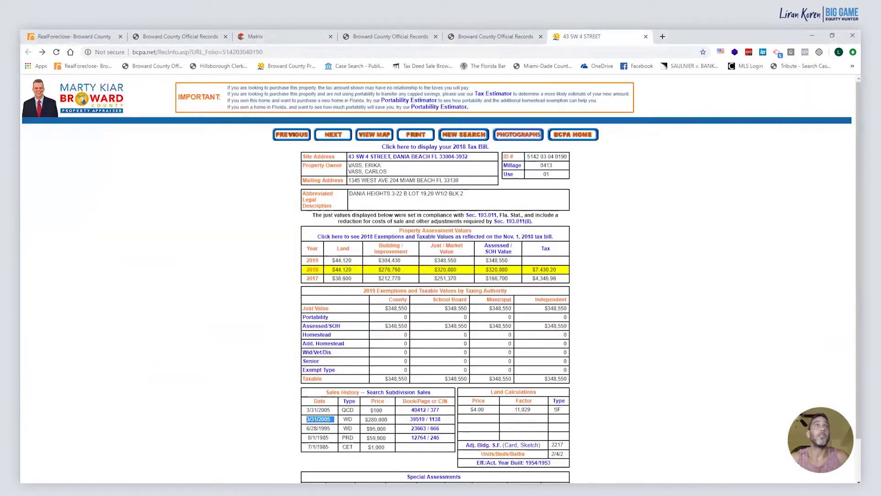
click(367, 67)
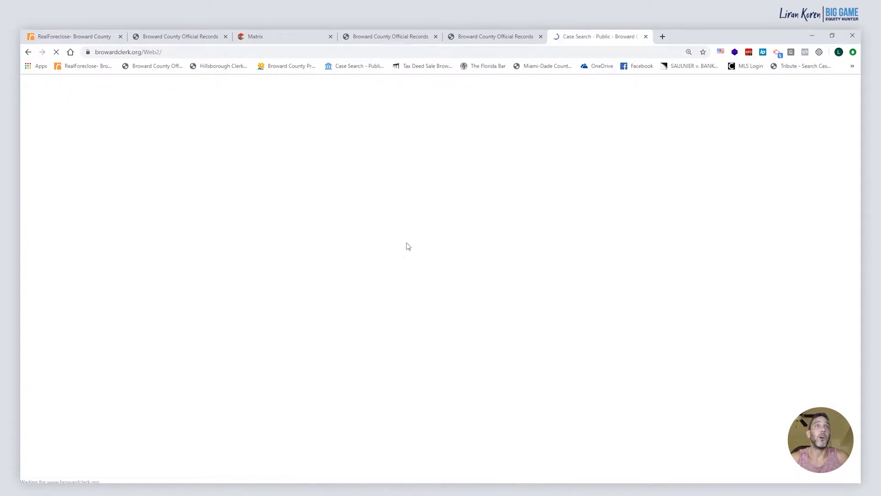
right_click(301, 255)
click(314, 318)
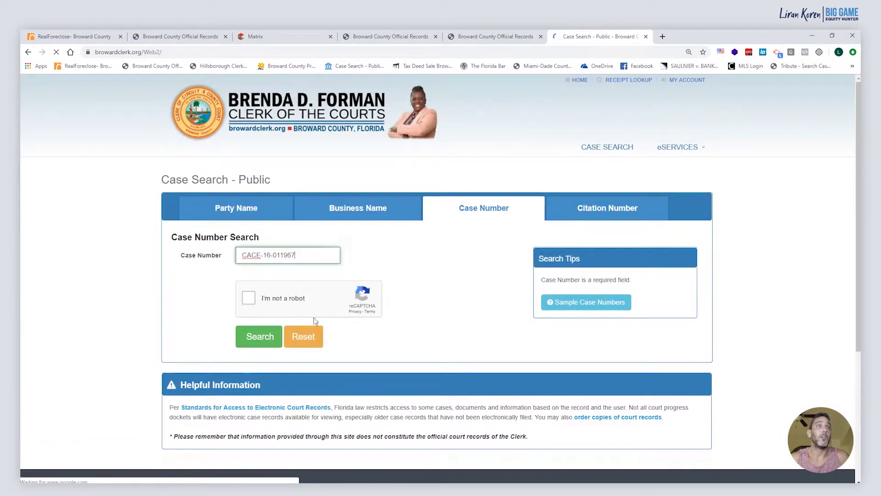
click(248, 298)
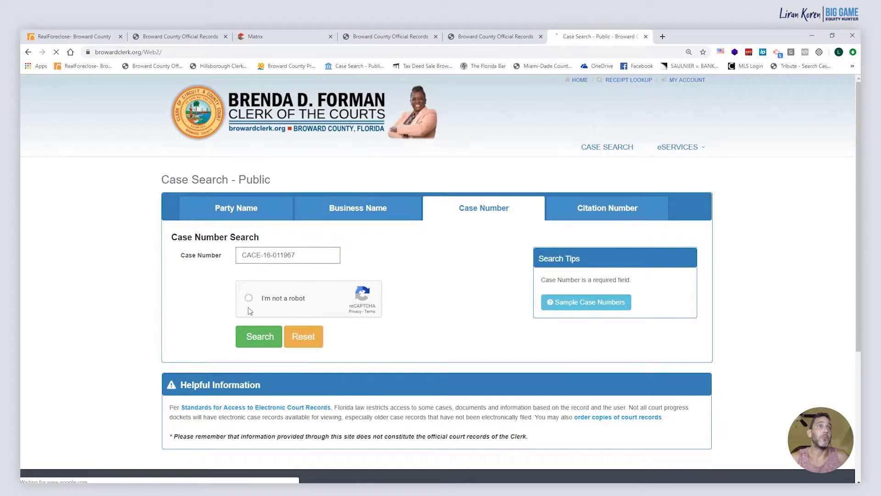
click(261, 339)
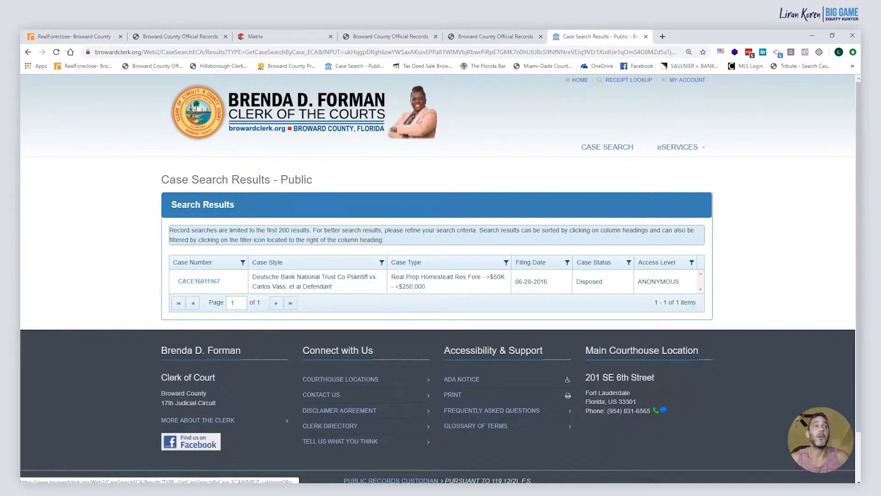
click(212, 281)
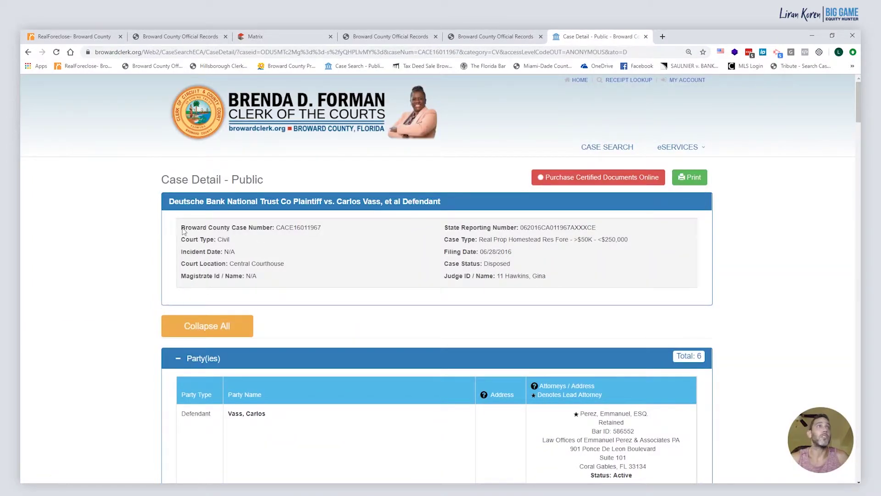
scroll(123, 242, down, 1)
scroll(120, 241, down, 3)
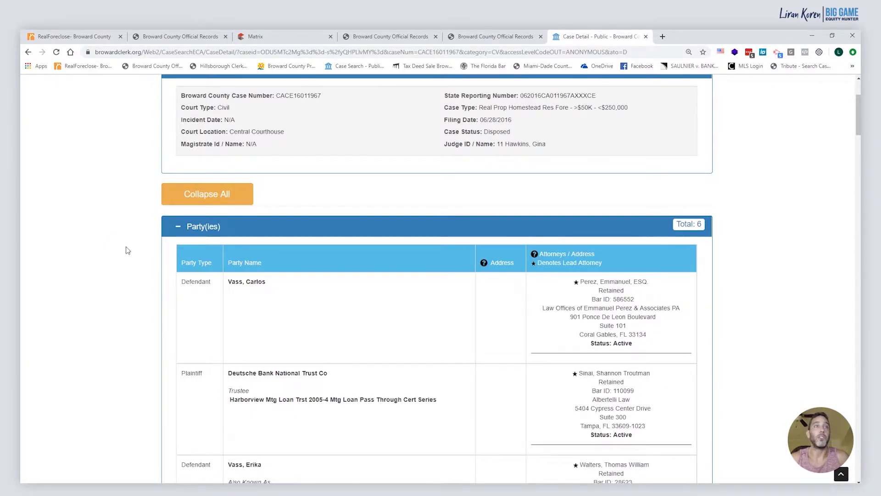
scroll(128, 250, down, 1)
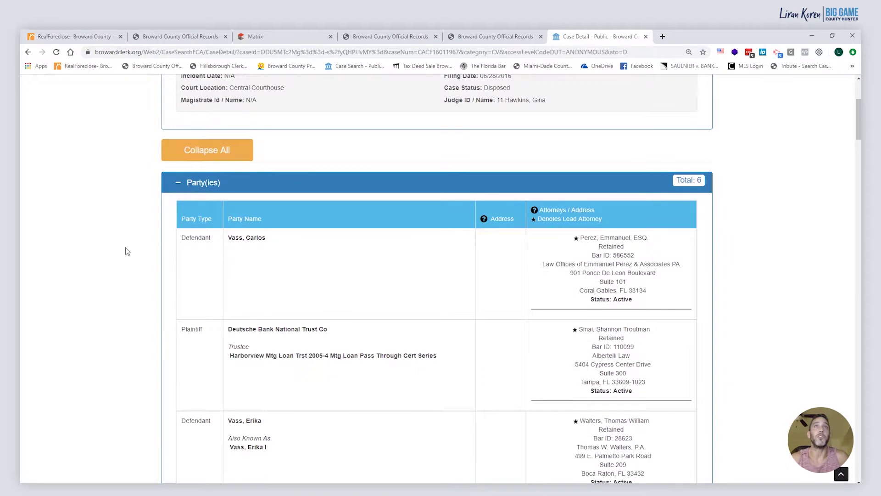
scroll(126, 251, down, 2)
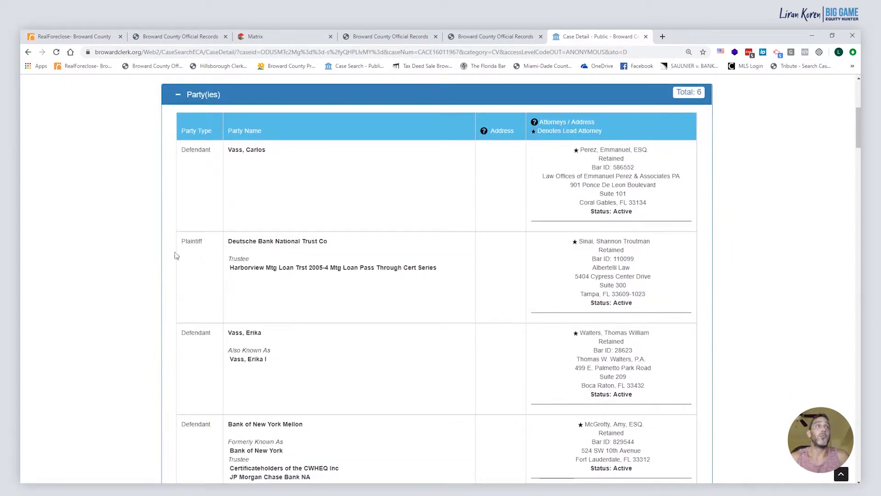
scroll(268, 261, down, 2)
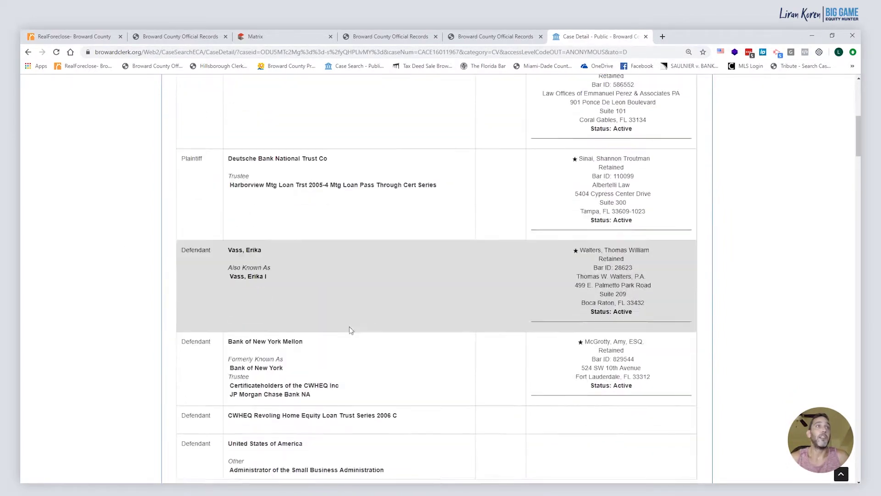
click(505, 36)
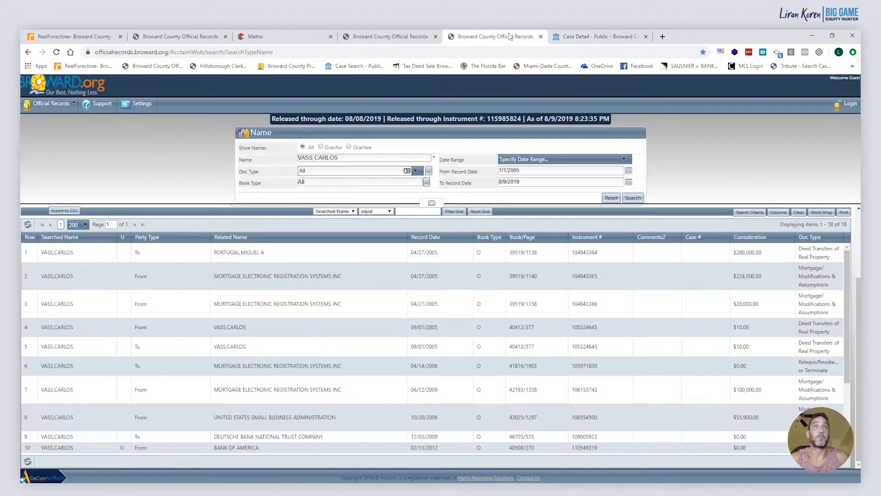
click(397, 37)
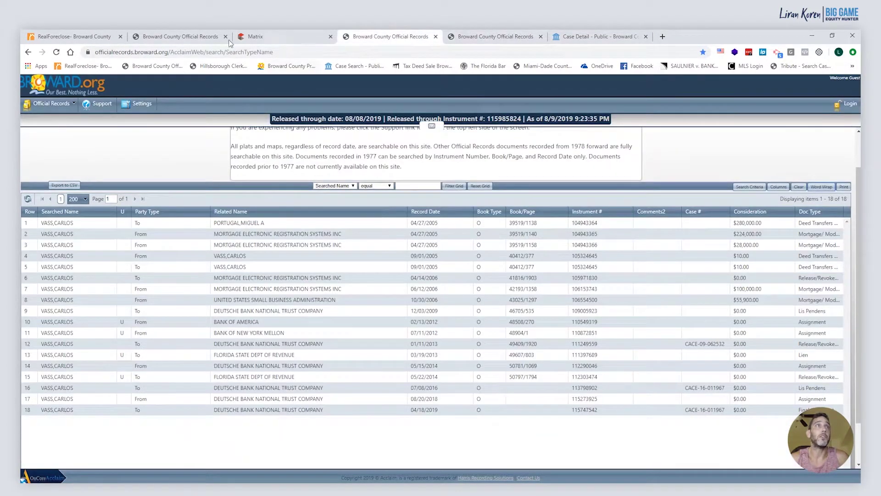
click(181, 36)
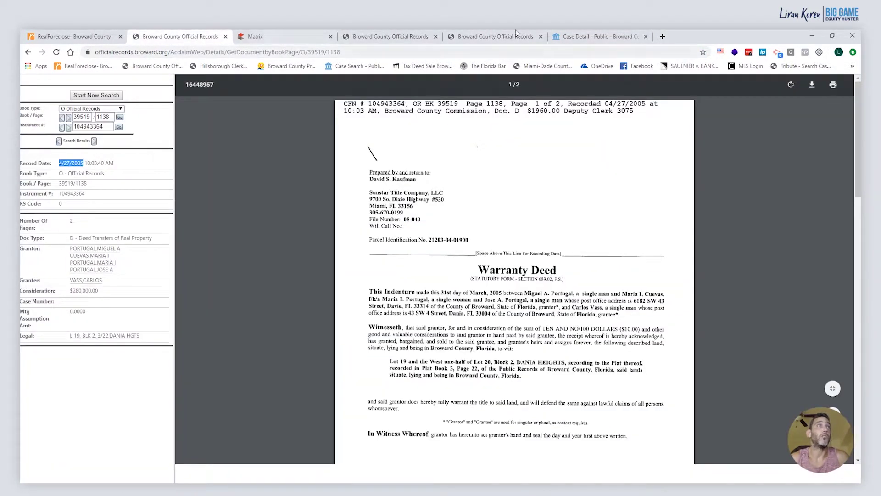
click(489, 40)
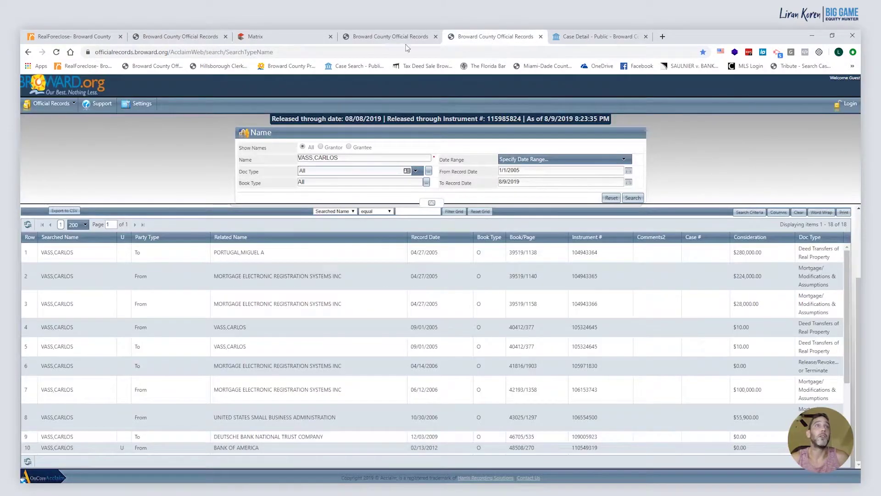
click(605, 38)
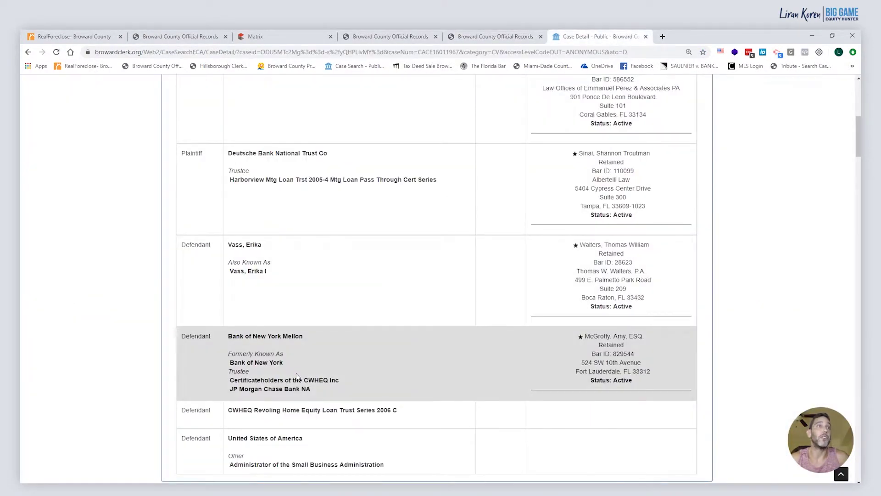
Open the 06/28/2016 Complaint (eFiled) from the case's events and documents list
scroll(284, 373, down, 2)
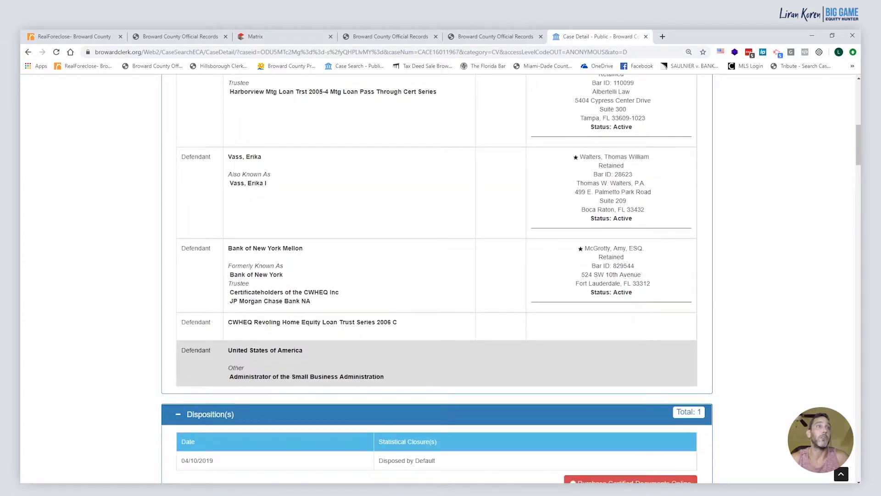
scroll(273, 356, down, 4)
scroll(285, 356, down, 3)
scroll(294, 356, down, 4)
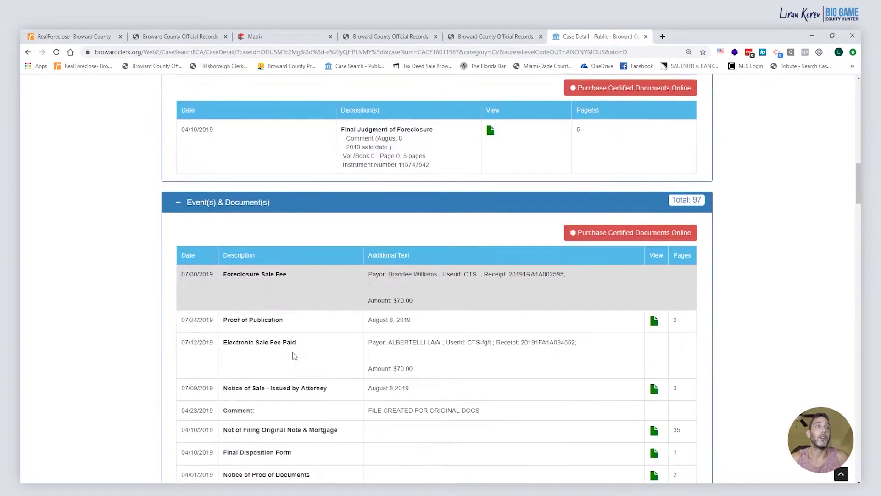
scroll(310, 370, down, 15)
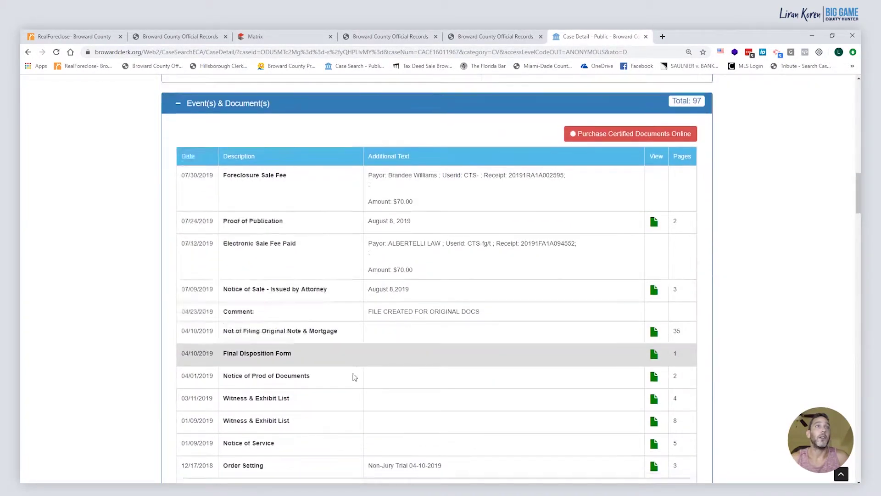
scroll(354, 372, down, 20)
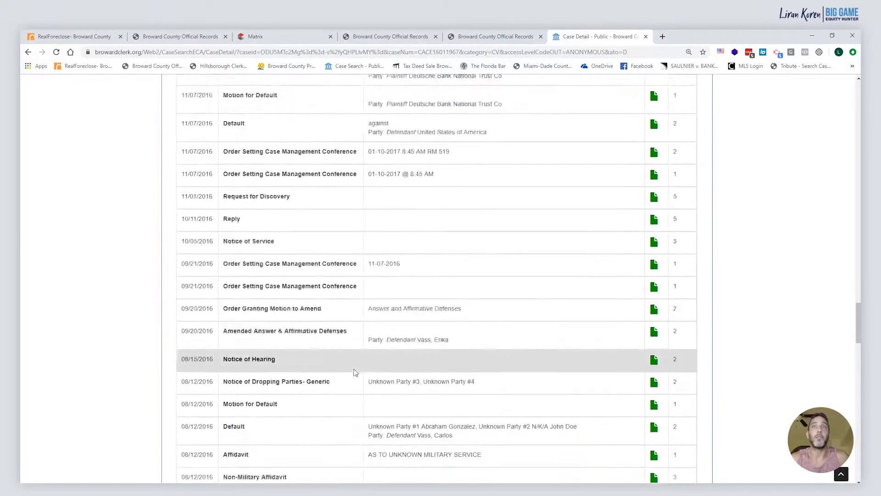
scroll(354, 369, down, 2)
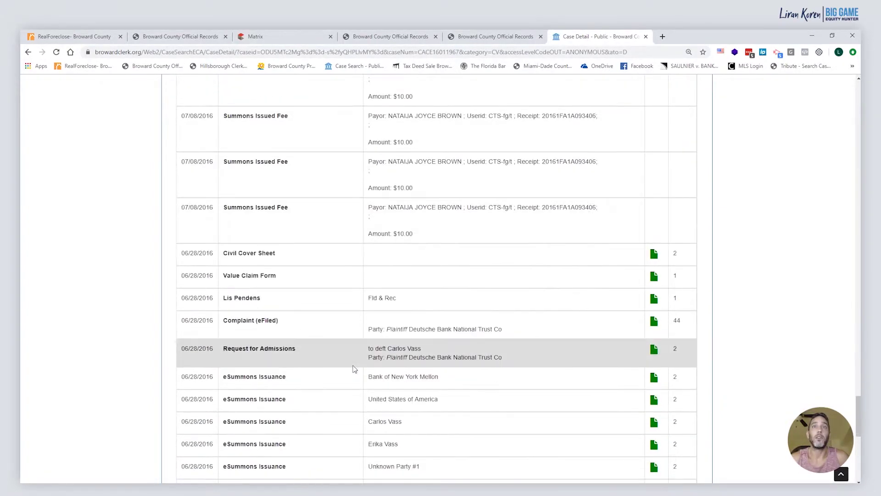
click(659, 322)
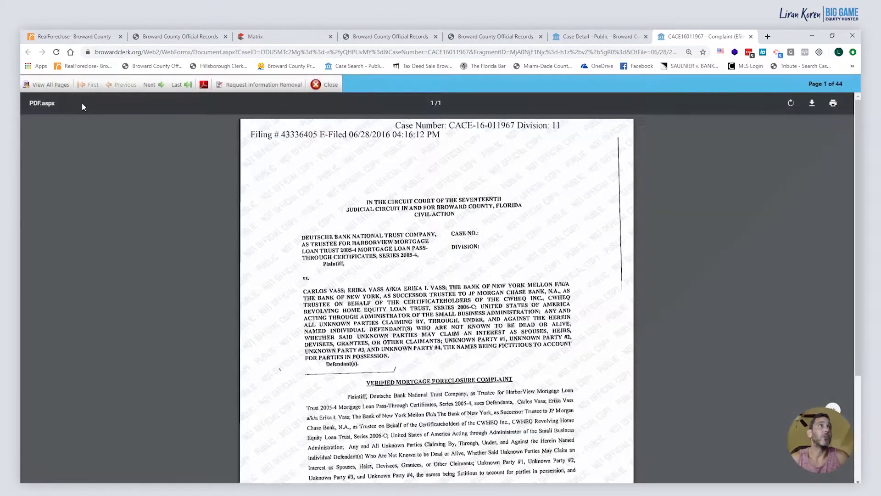
Read the complaint's page 2 paragraphs on each defendant's recorded interest
click(48, 84)
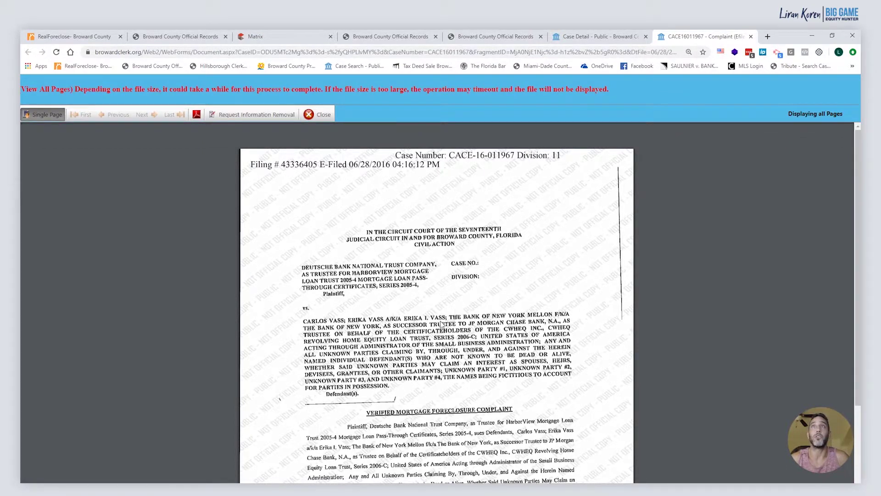
scroll(437, 326, down, 2)
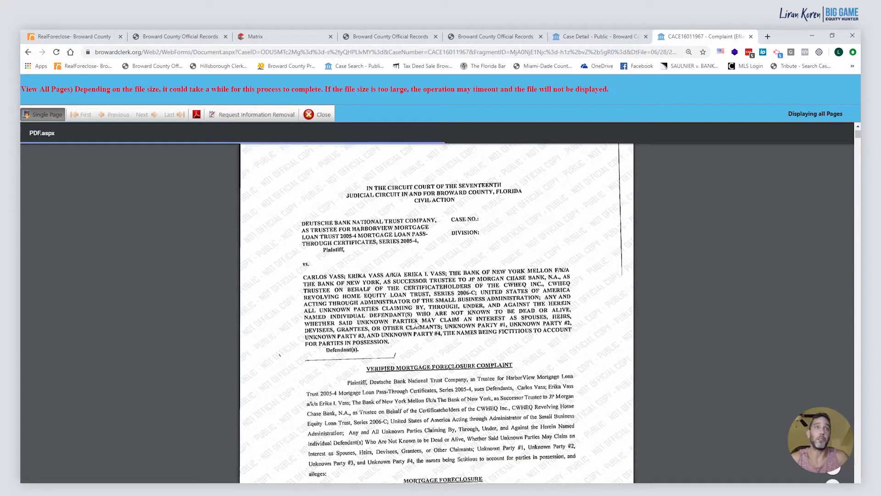
scroll(413, 340, down, 2)
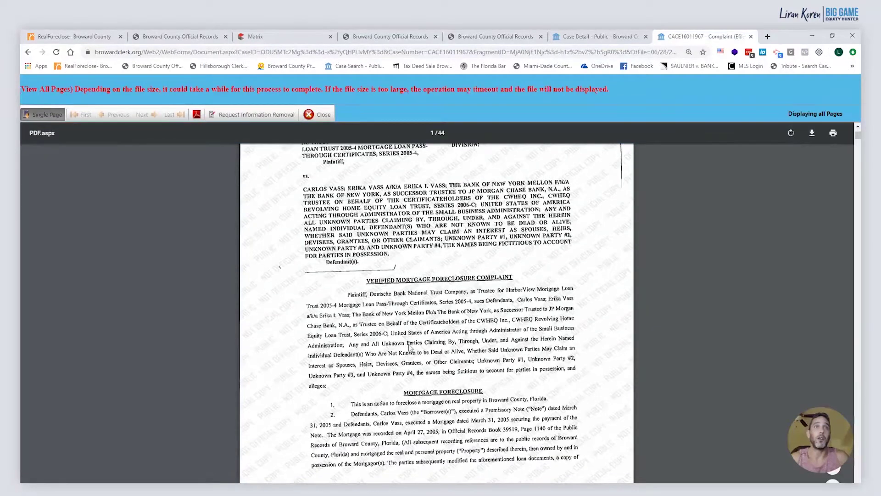
scroll(410, 348, down, 1)
scroll(410, 348, down, 1)
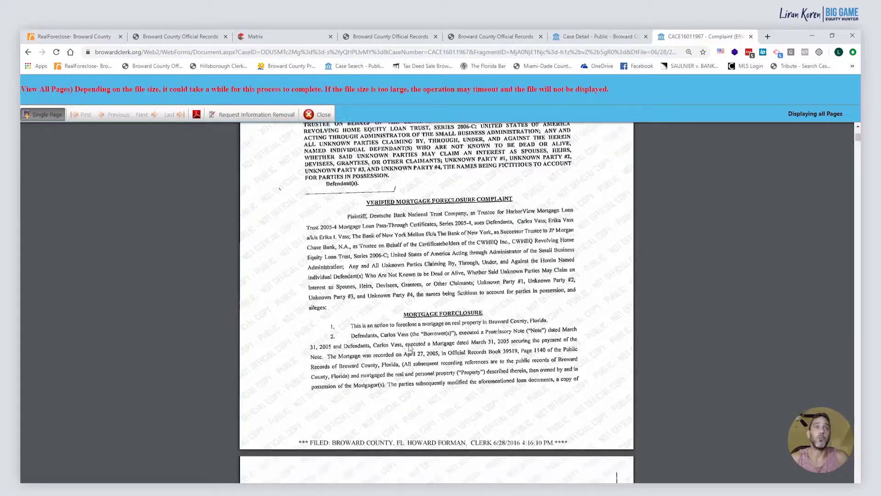
scroll(410, 348, down, 1)
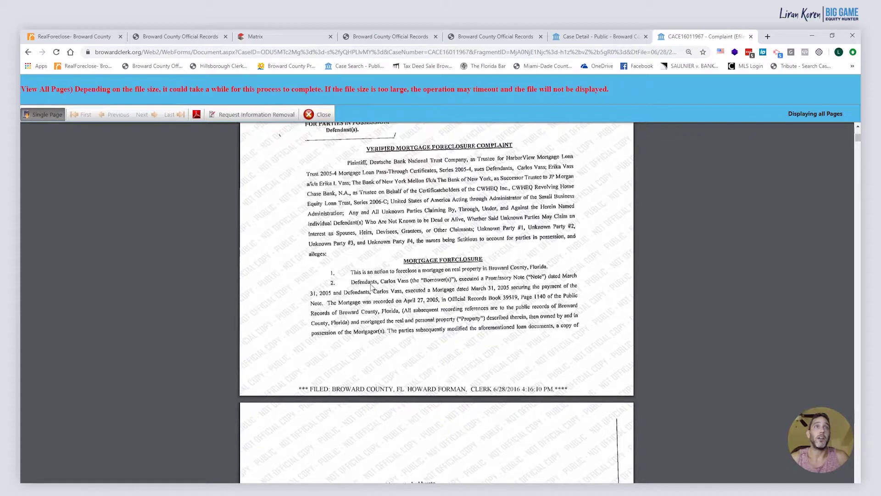
scroll(362, 283, up, 3)
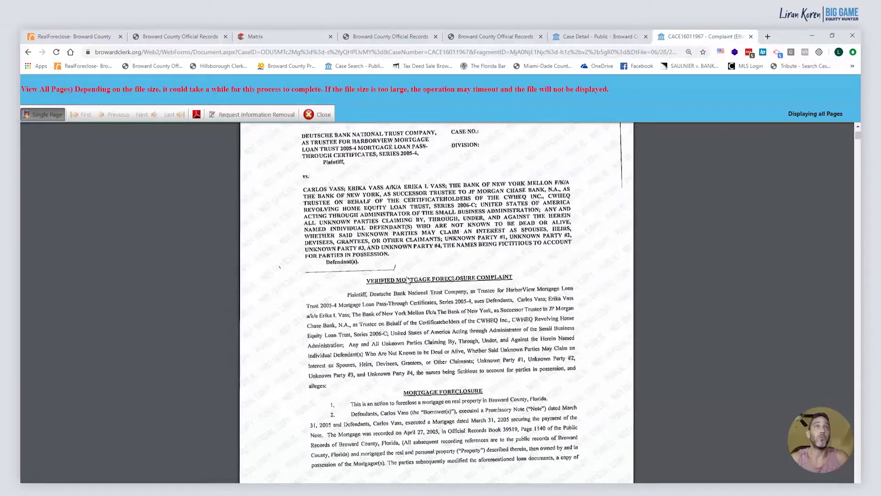
scroll(407, 280, down, 2)
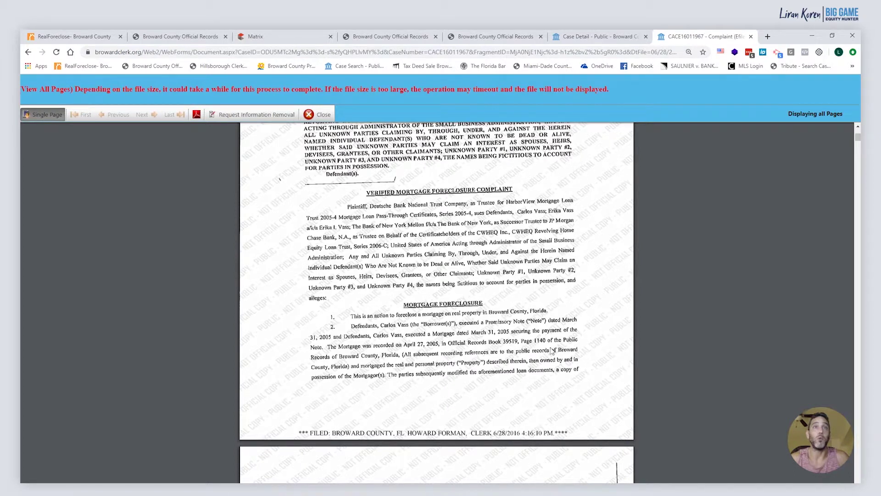
scroll(471, 349, down, 1)
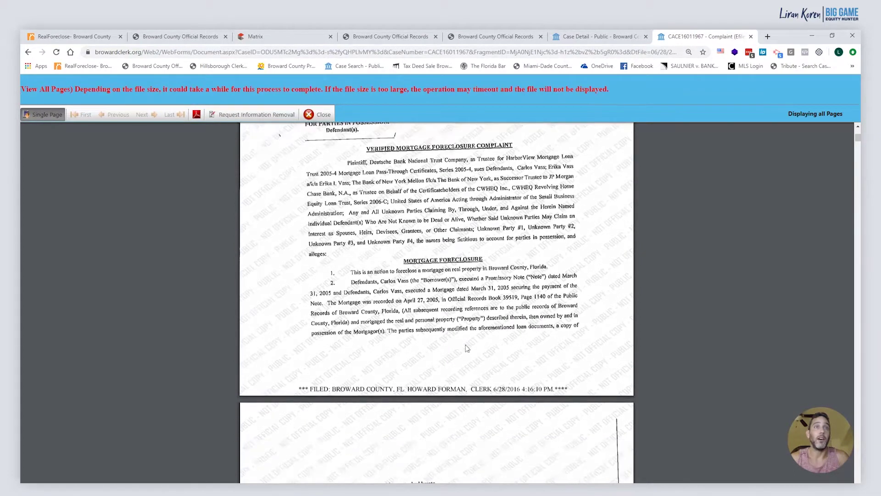
scroll(467, 348, down, 2)
scroll(466, 350, down, 1)
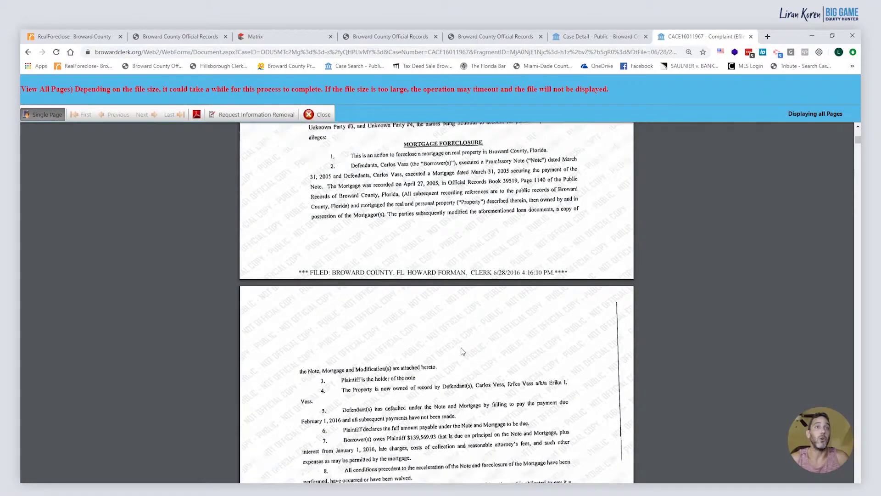
scroll(366, 371, down, 1)
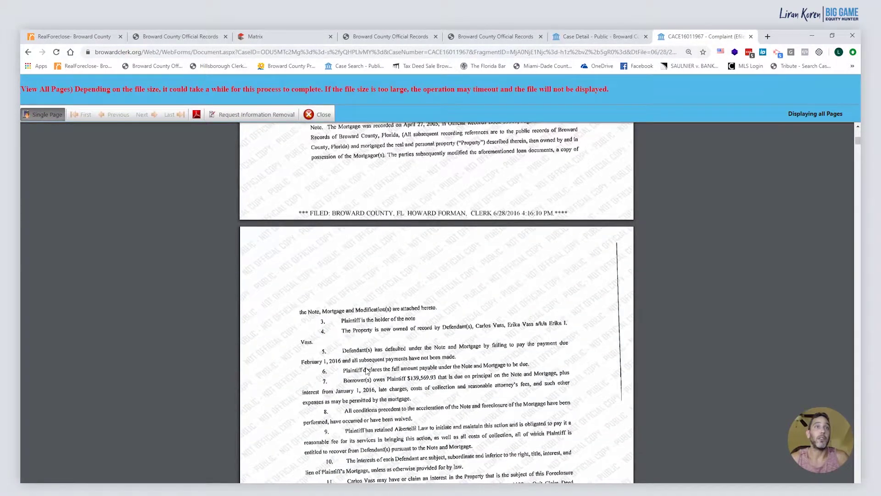
scroll(367, 370, down, 1)
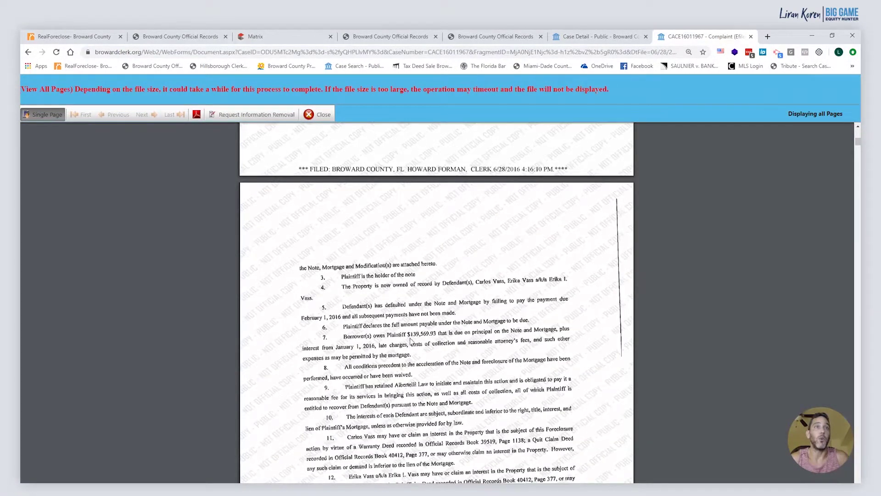
scroll(411, 340, down, 1)
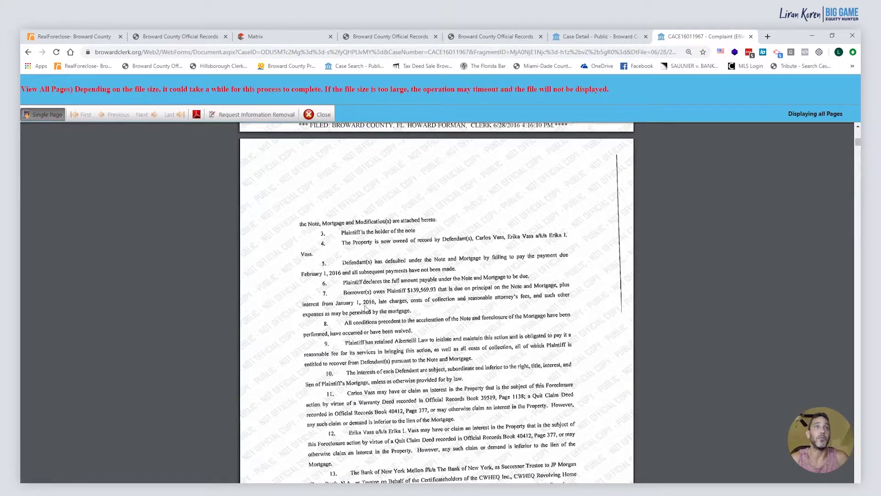
Cross-check the $190,385.39 plaintiff max bid on RealForeclose, then return to the complaint
click(73, 36)
drag(631, 285, 592, 285)
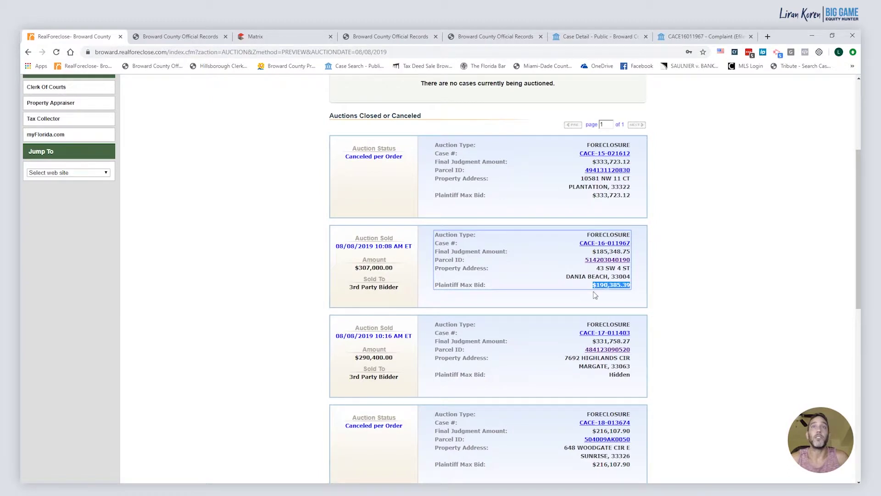
click(709, 39)
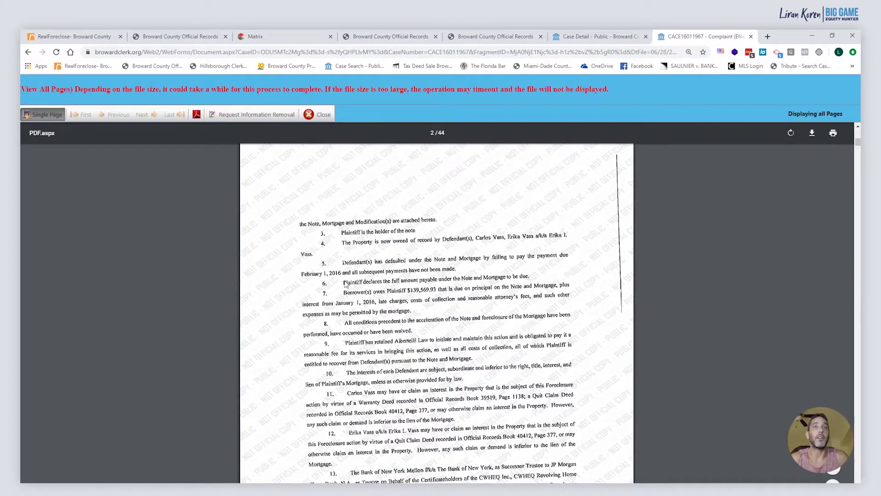
Read the complaint through paragraph 14, then return to the owner's 18 official records results
scroll(327, 303, down, 2)
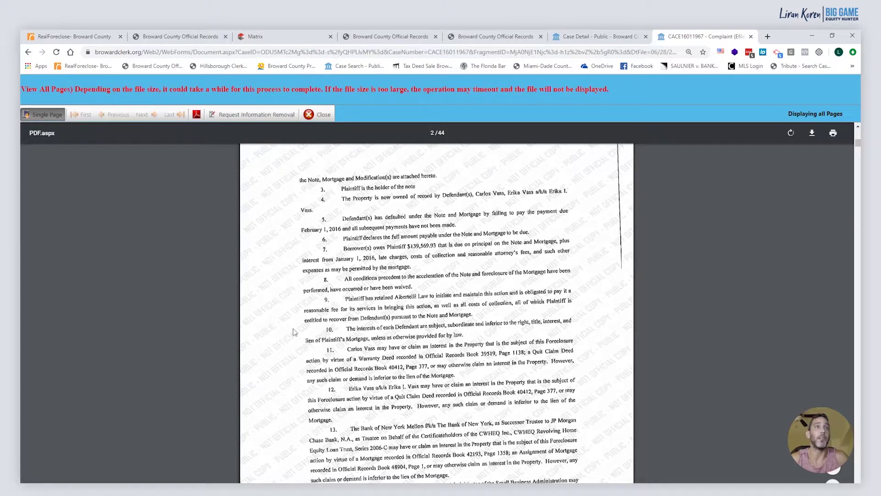
scroll(294, 332, down, 2)
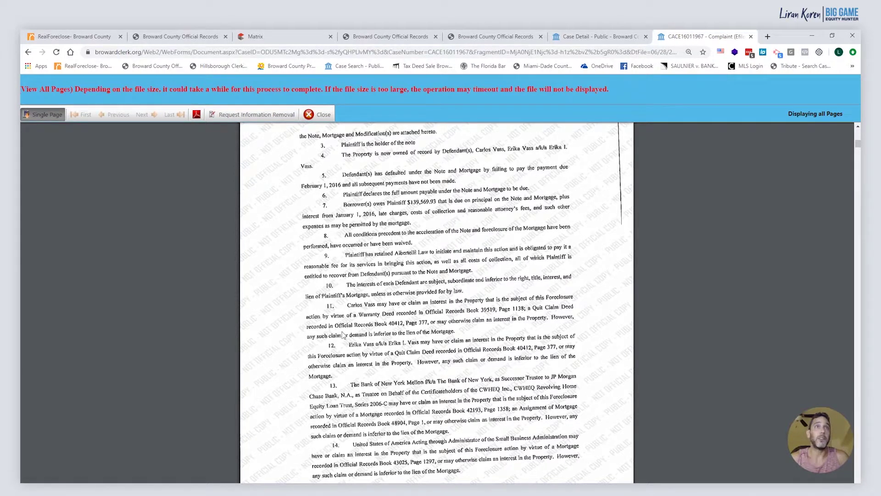
scroll(342, 335, up, 5)
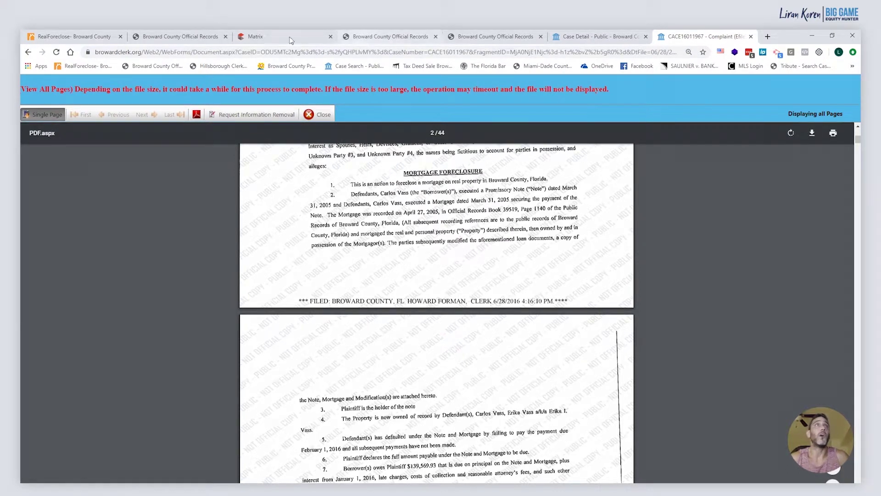
click(197, 38)
click(394, 37)
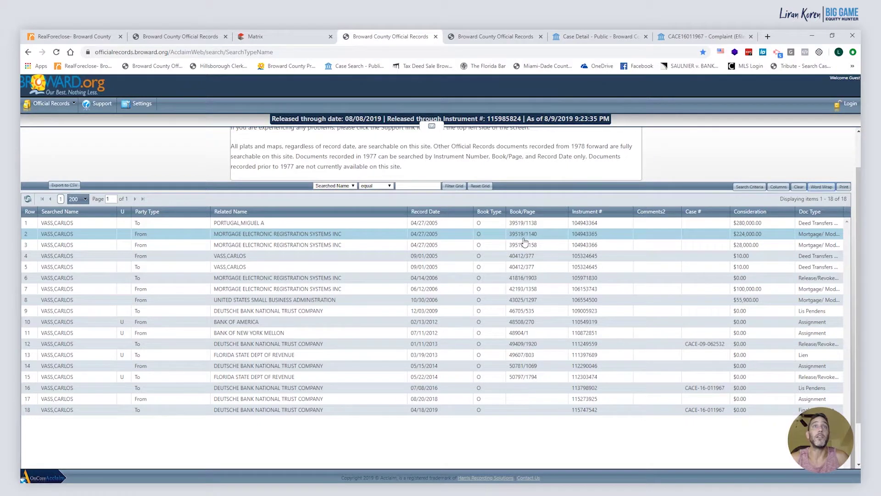
Glance at the docket and complaint, close the Warranty Deed tab, and reopen the 18-document name-search results
click(605, 36)
click(682, 38)
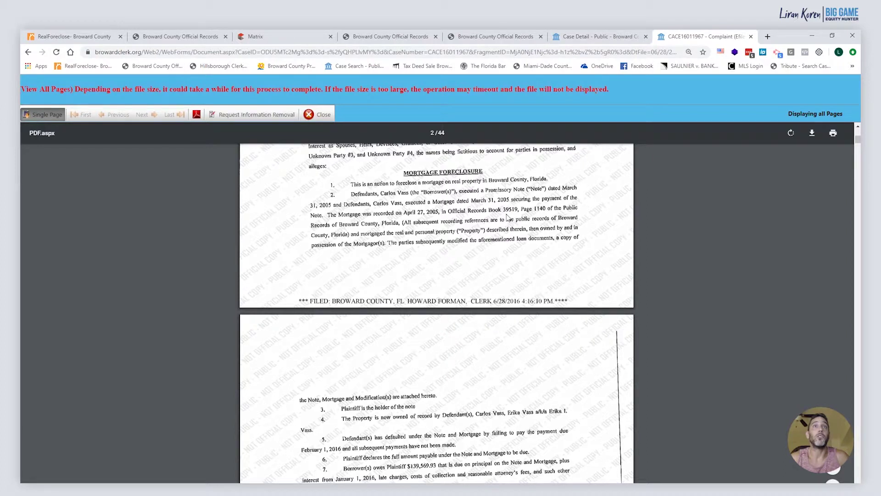
click(190, 38)
click(225, 37)
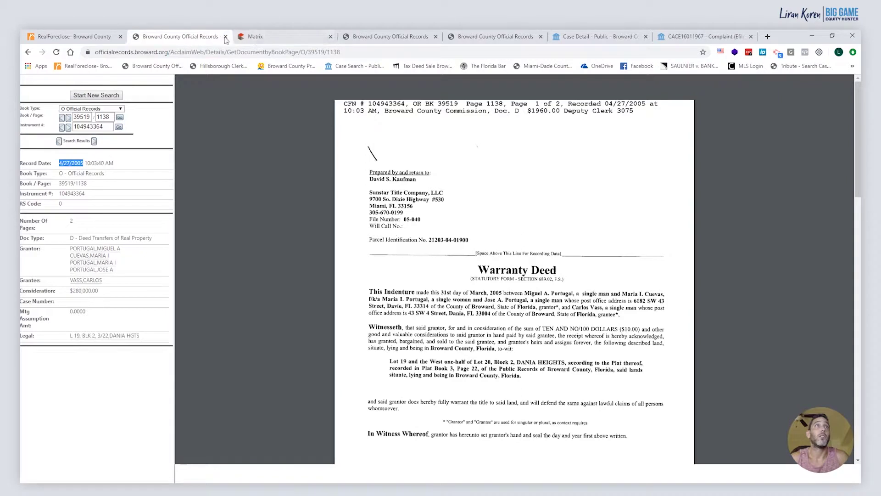
click(487, 40)
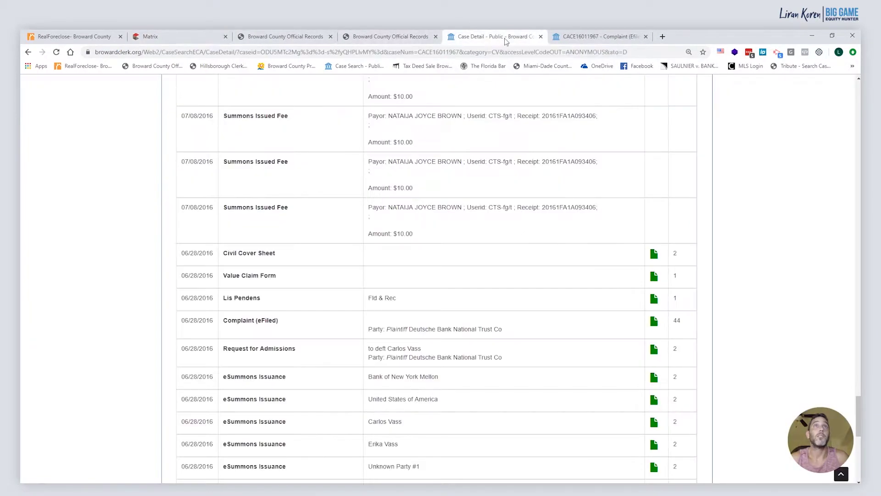
click(577, 41)
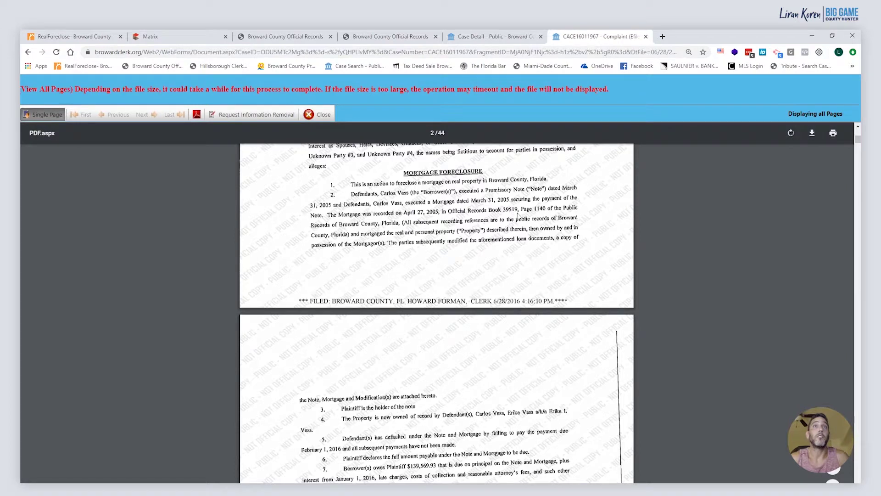
click(274, 40)
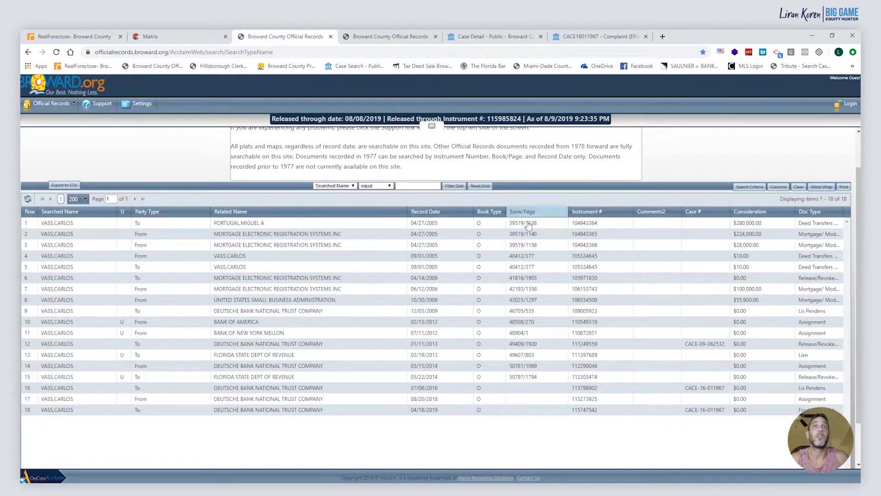
Open the $28,000 mortgage record and its linked release to confirm it was satisfied
click(543, 249)
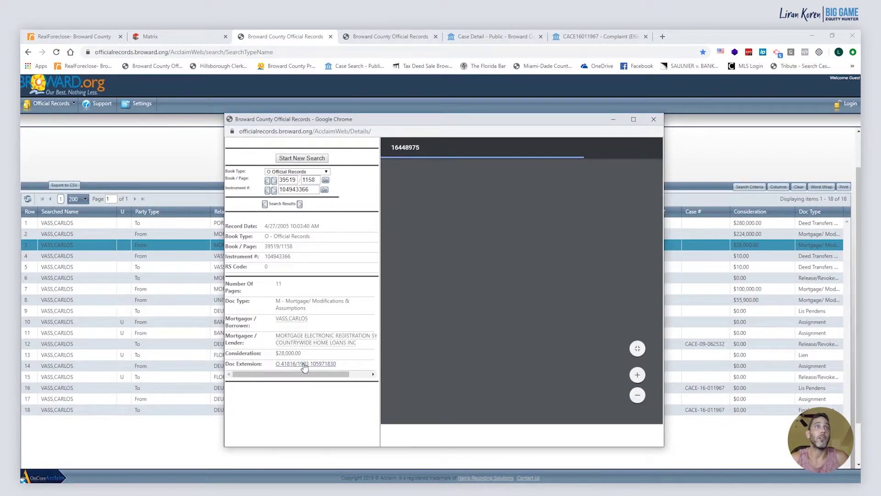
click(305, 363)
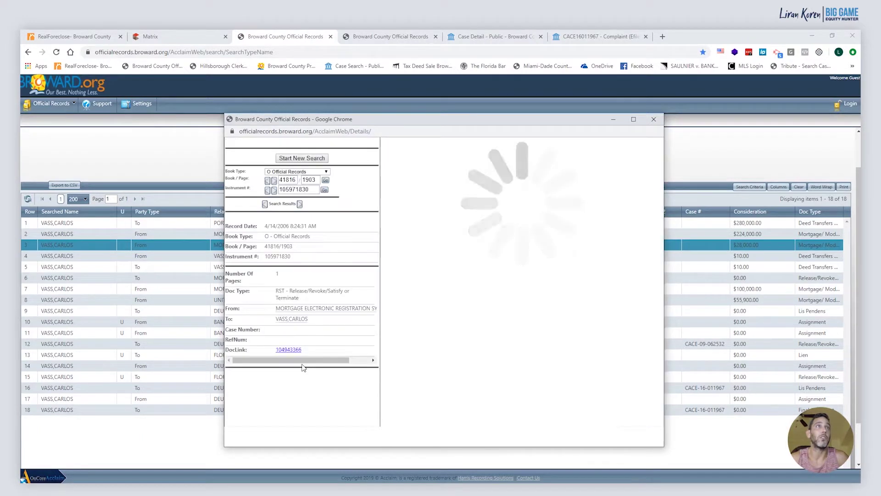
click(653, 119)
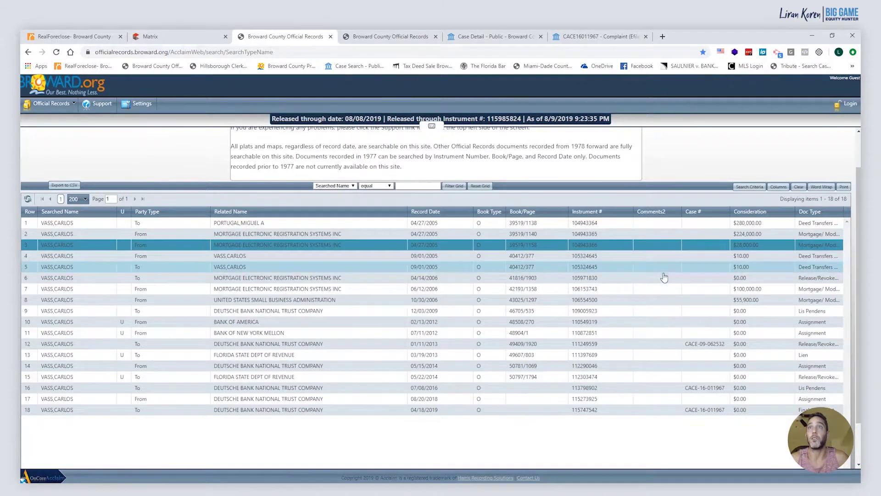
Review the 11-page $100,000 2006 line-of-credit mortgage, then return to the RealForeclose auction results
click(406, 292)
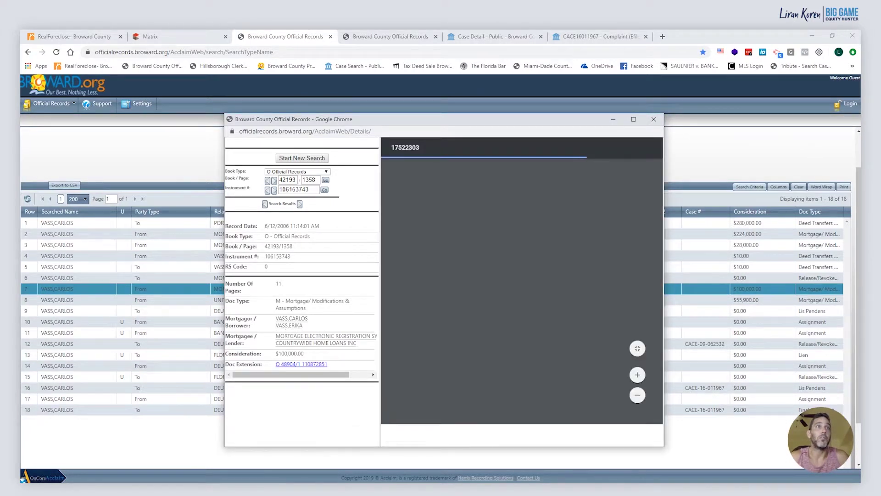
scroll(523, 329, down, 1)
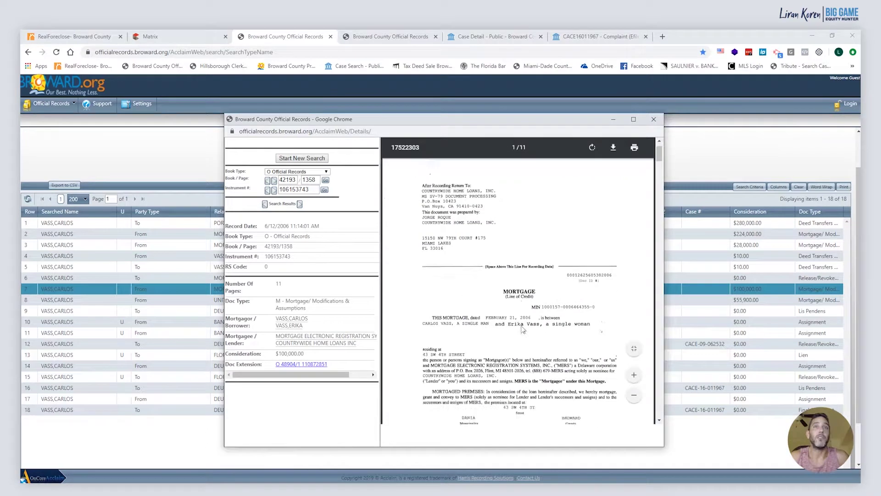
scroll(522, 328, down, 3)
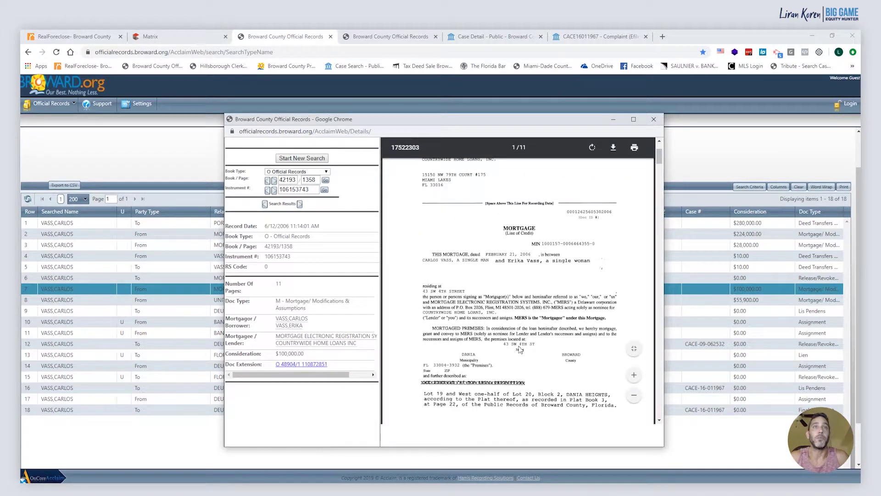
scroll(510, 353, down, 2)
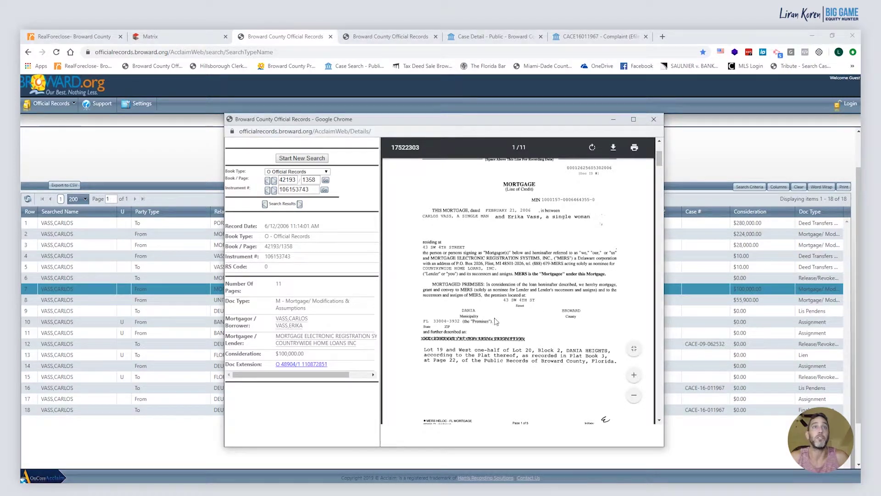
click(99, 39)
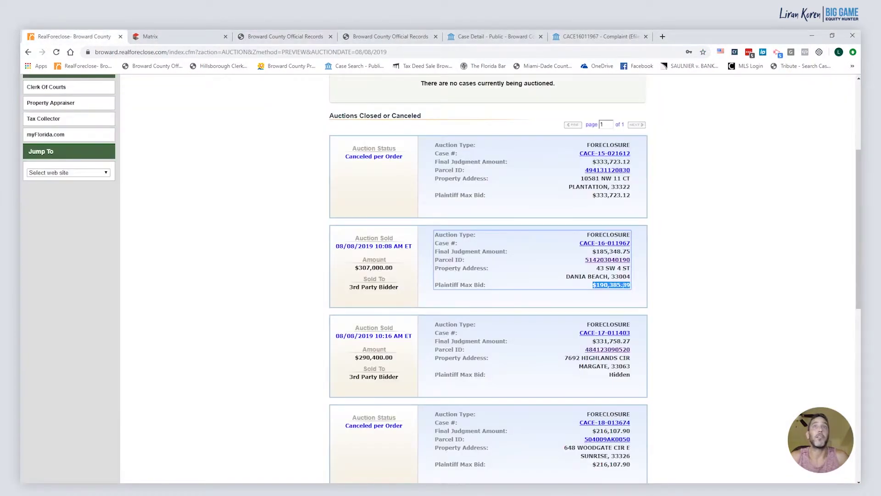
Flip between the complaint, case docket and Official Records result tabs, ending on the complaint
click(610, 37)
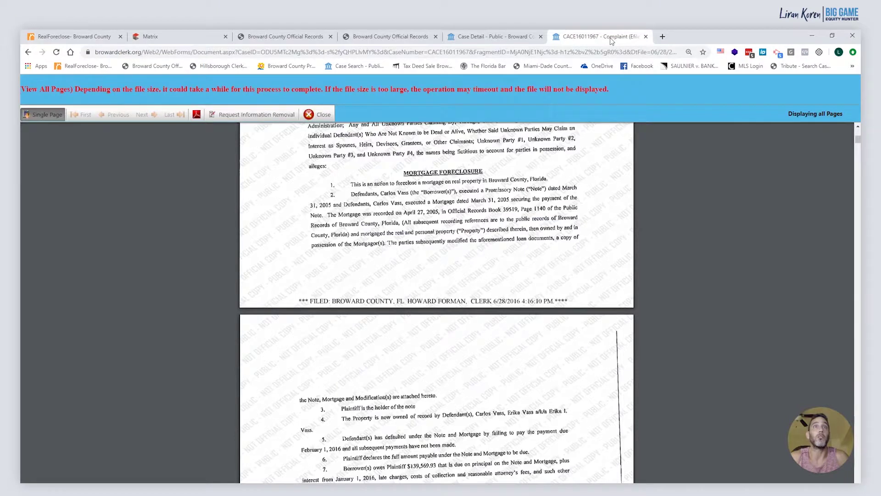
click(500, 38)
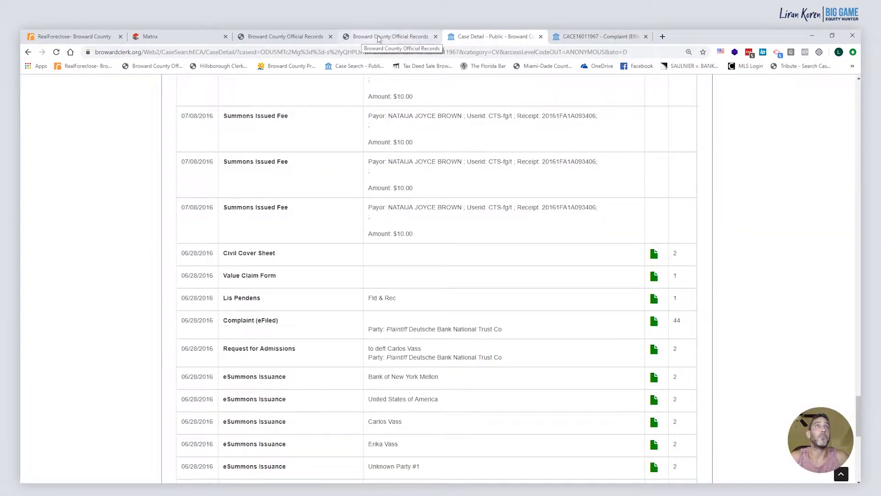
click(381, 37)
click(571, 41)
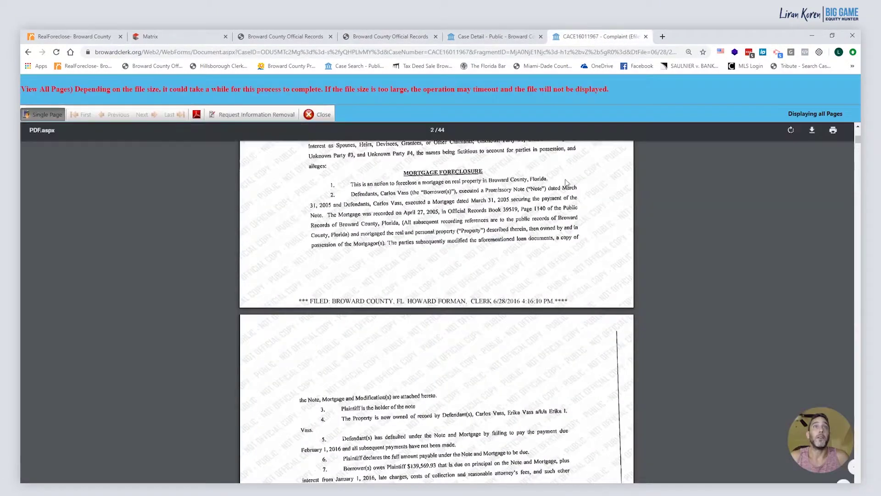
click(406, 39)
click(479, 37)
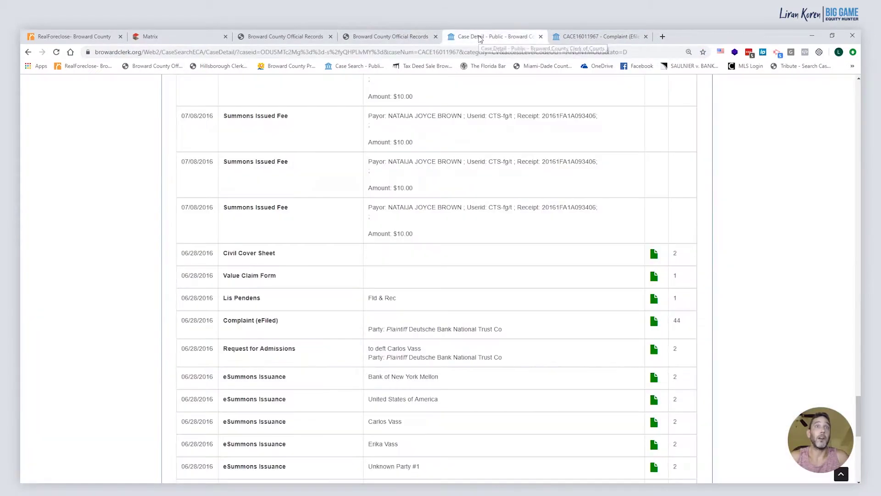
click(354, 40)
click(273, 37)
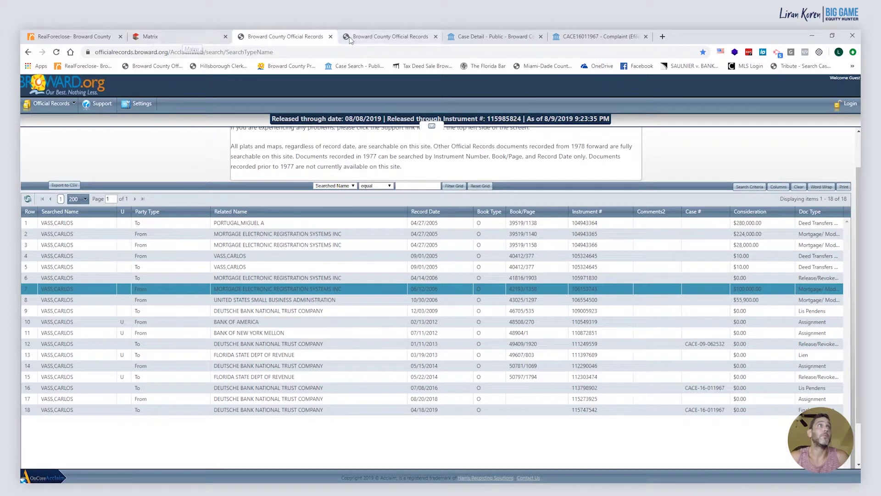
click(512, 40)
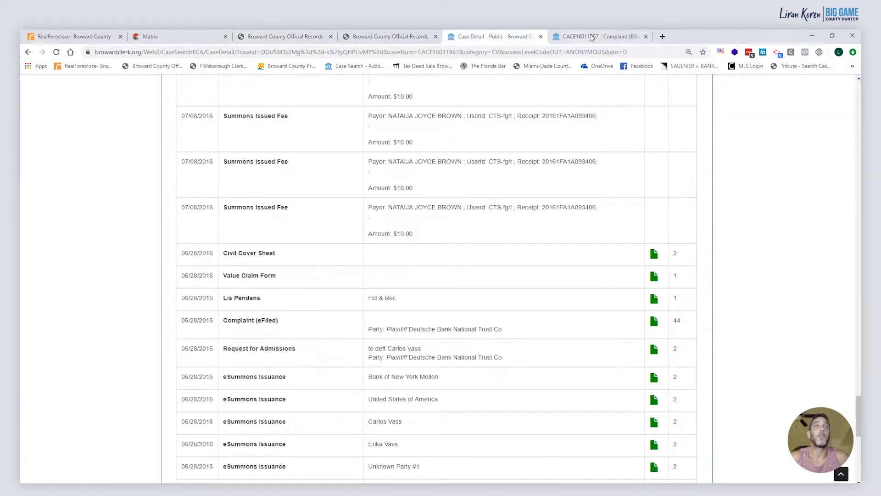
click(597, 37)
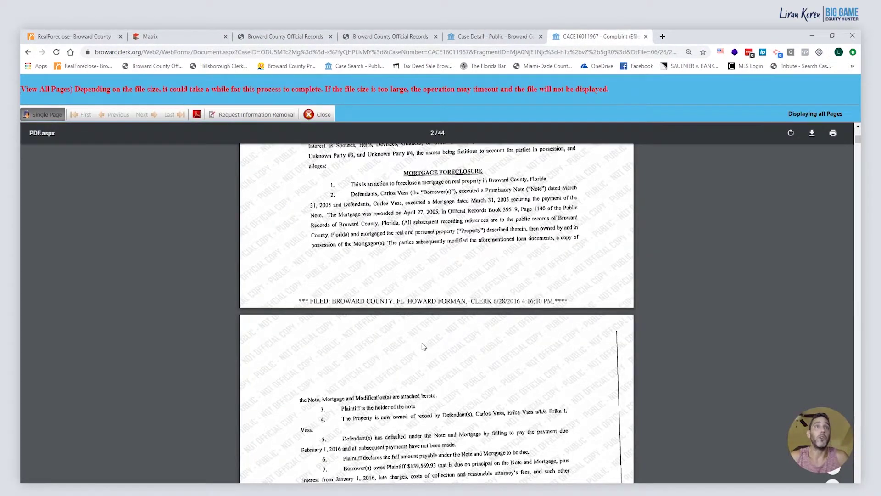
Read down the complaint to paragraph 13 on Bank of New York Mellon's Book 42193 mortgage interest
scroll(424, 382, down, 4)
scroll(424, 385, down, 1)
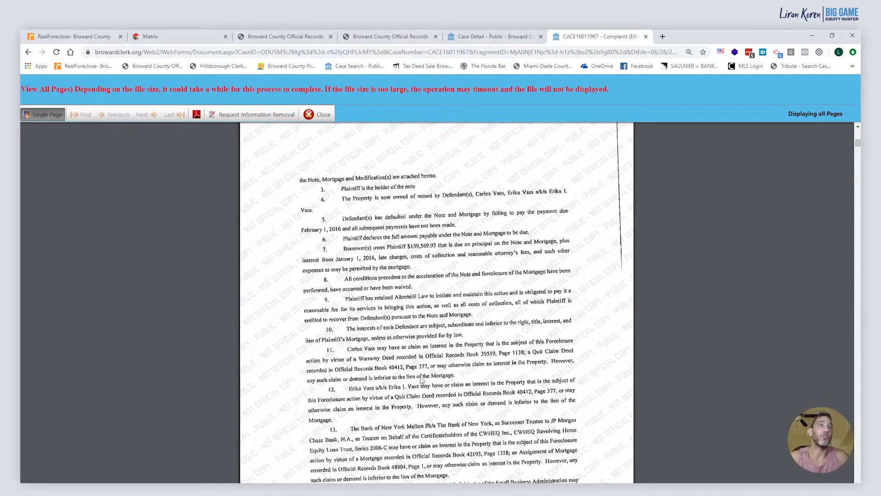
scroll(422, 379, down, 1)
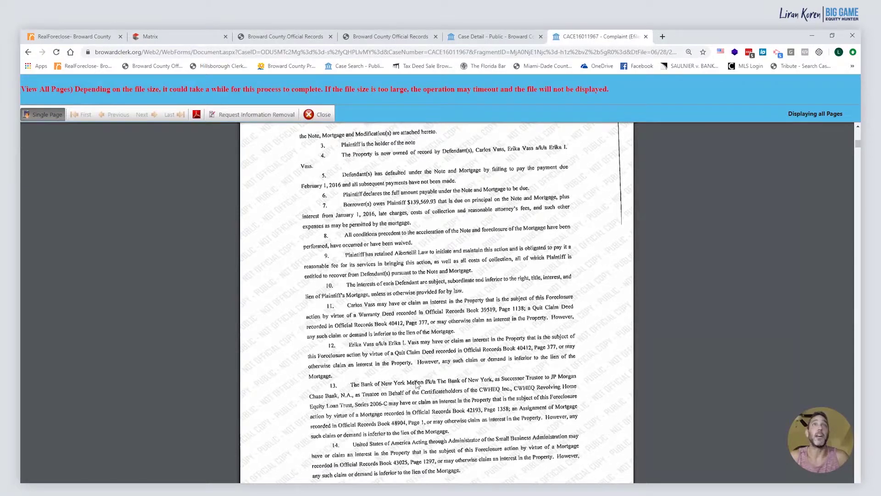
click(90, 37)
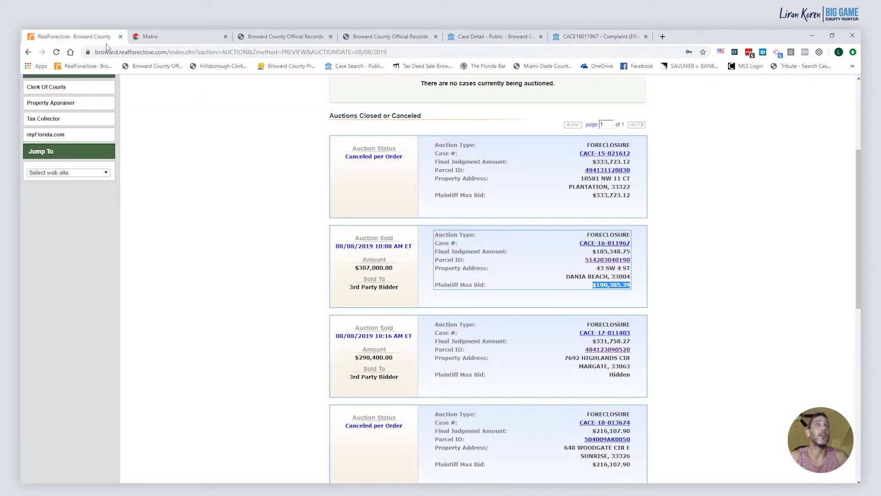
drag(355, 267, 389, 267)
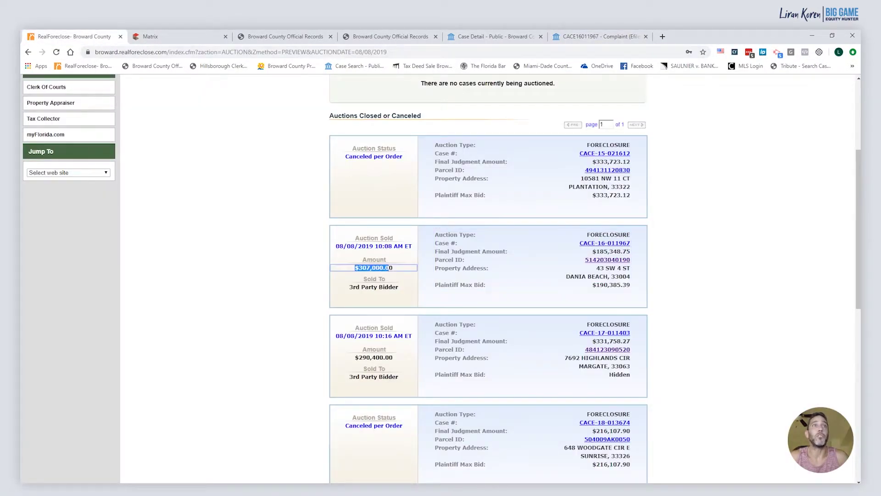
click(630, 287)
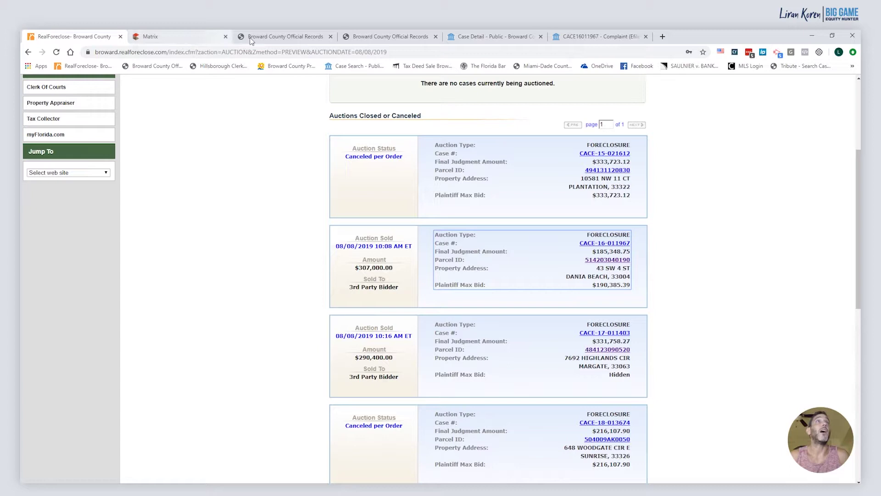
click(497, 37)
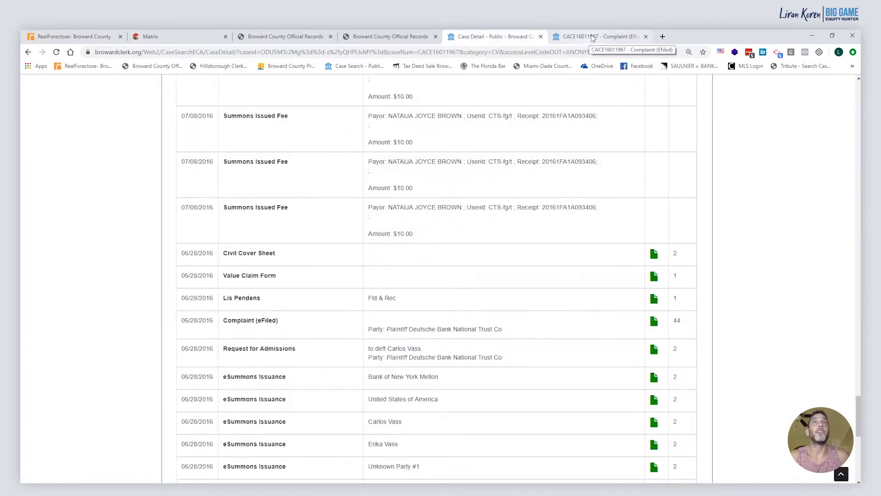
Read complaint paragraphs 11–14 on each defendant's recorded interest, then return to the 18-document Official Records results
click(593, 37)
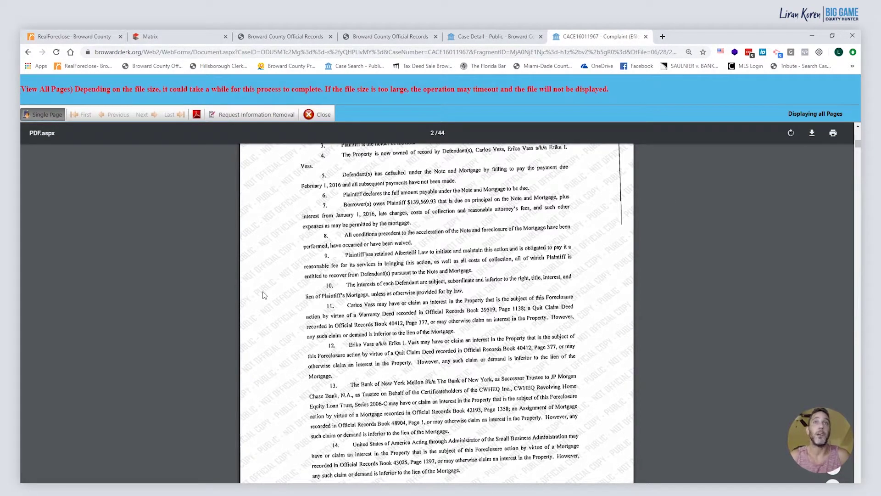
scroll(256, 293, down, 1)
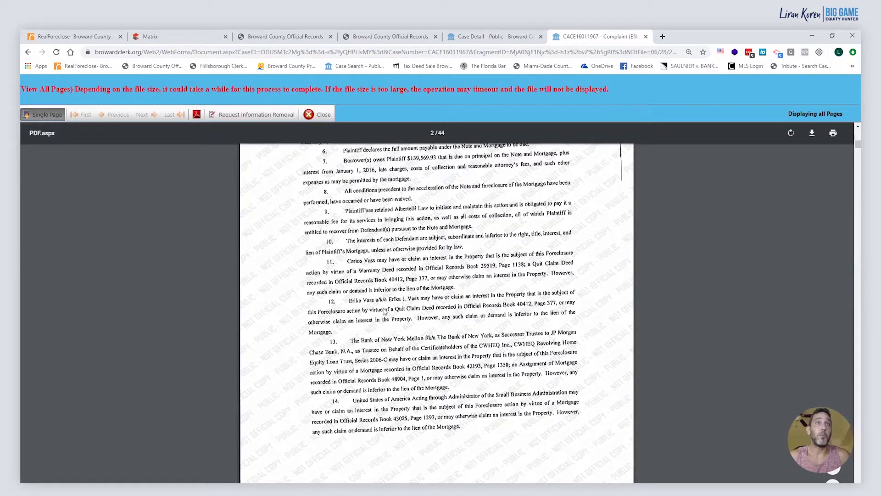
scroll(363, 324, down, 1)
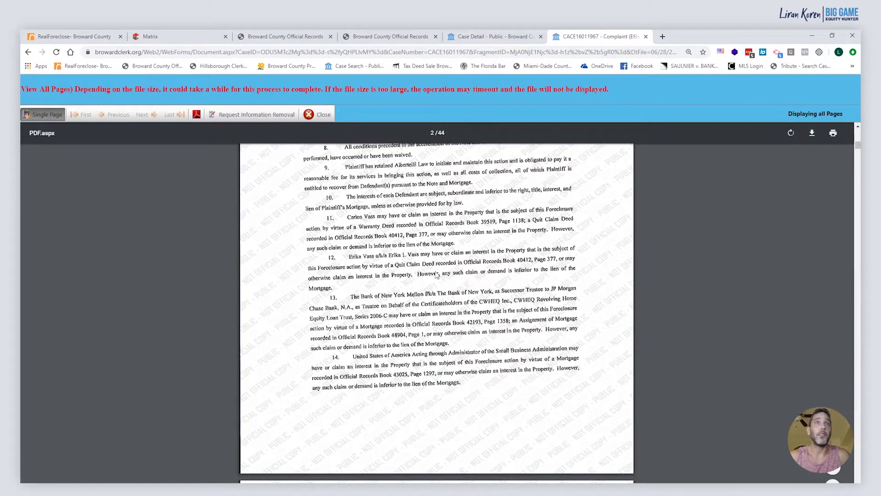
scroll(480, 277, down, 1)
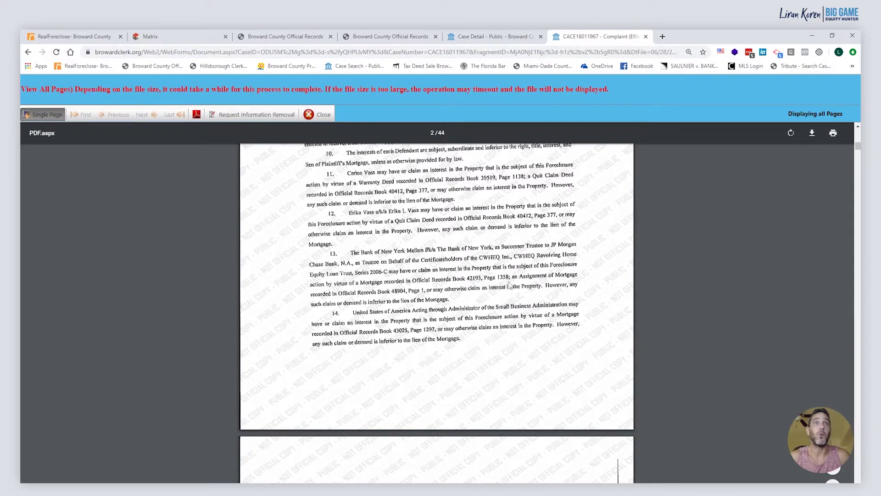
click(286, 36)
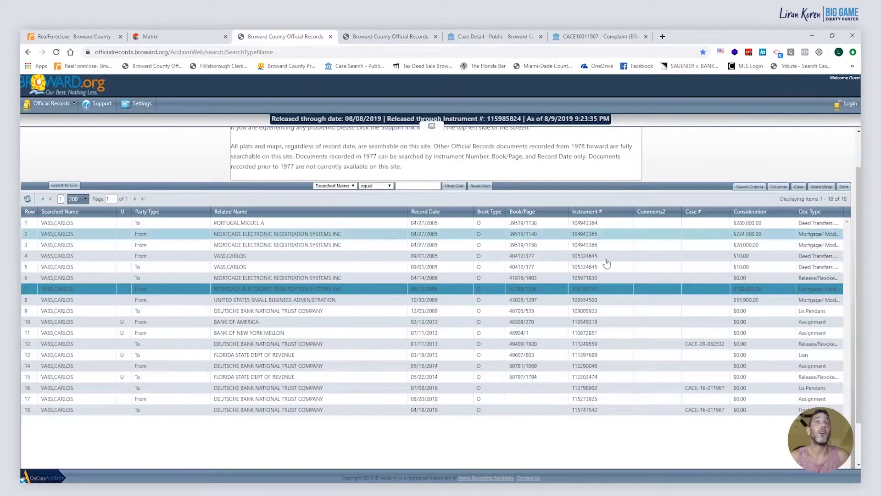
click(534, 293)
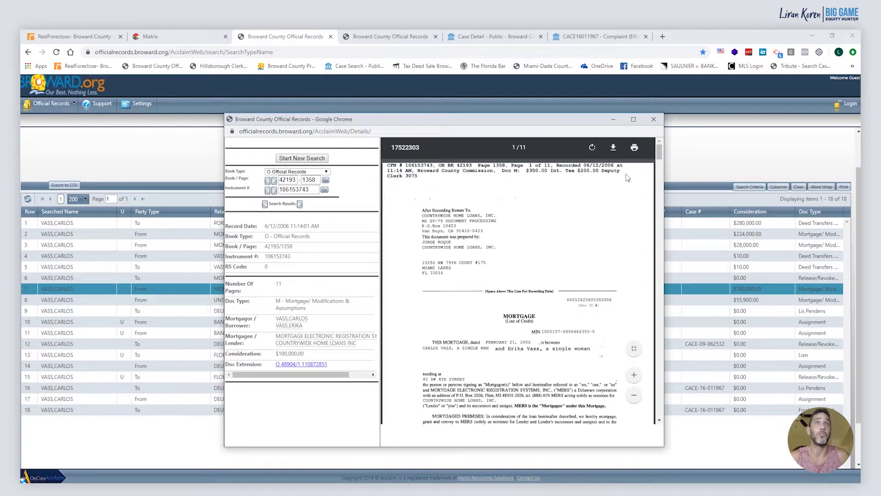
click(659, 122)
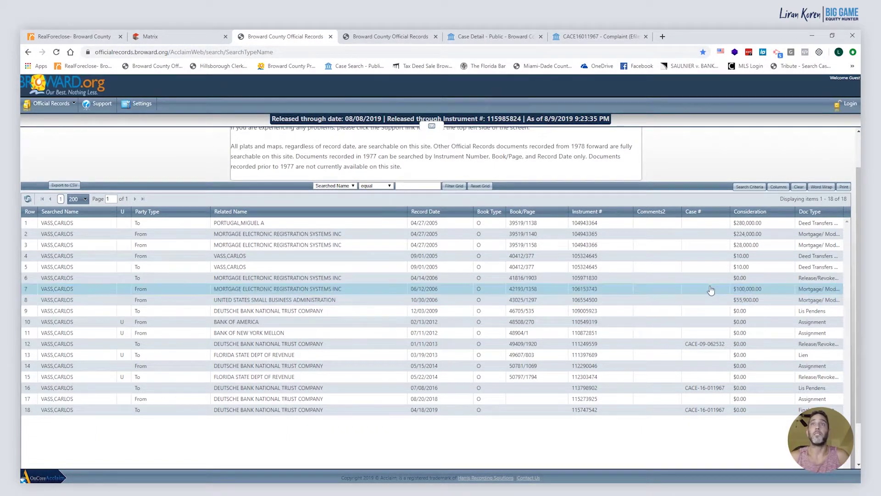
click(573, 300)
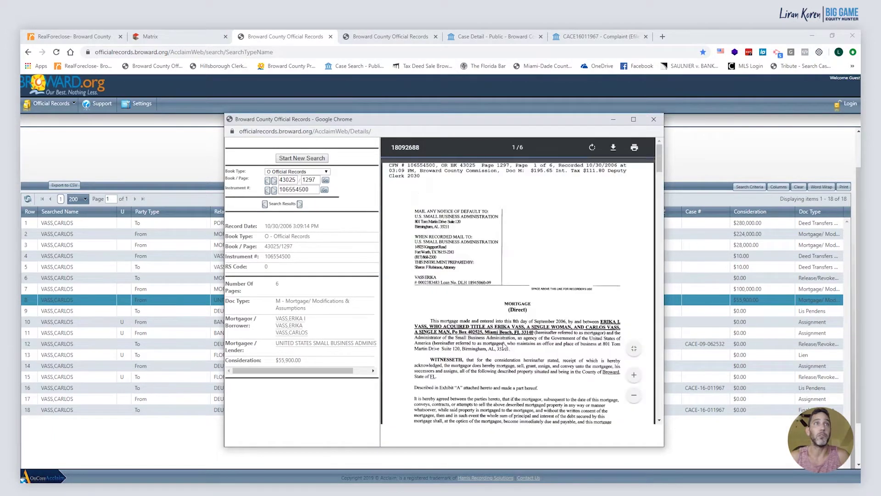
scroll(505, 337, down, 2)
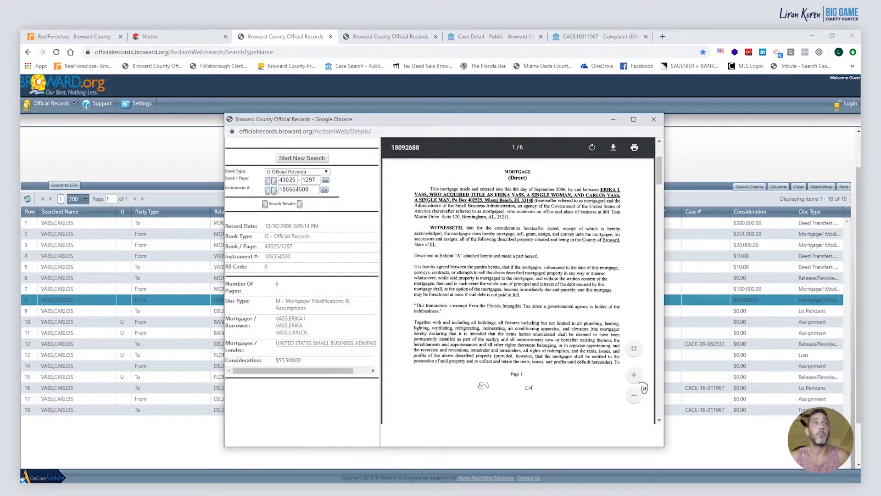
click(653, 119)
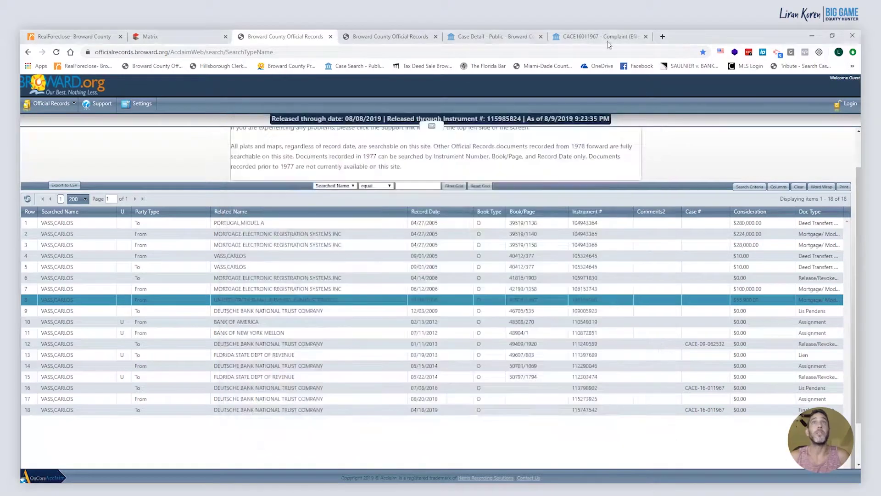
Go back to the foreclosure complaint and read through its allegations
click(606, 37)
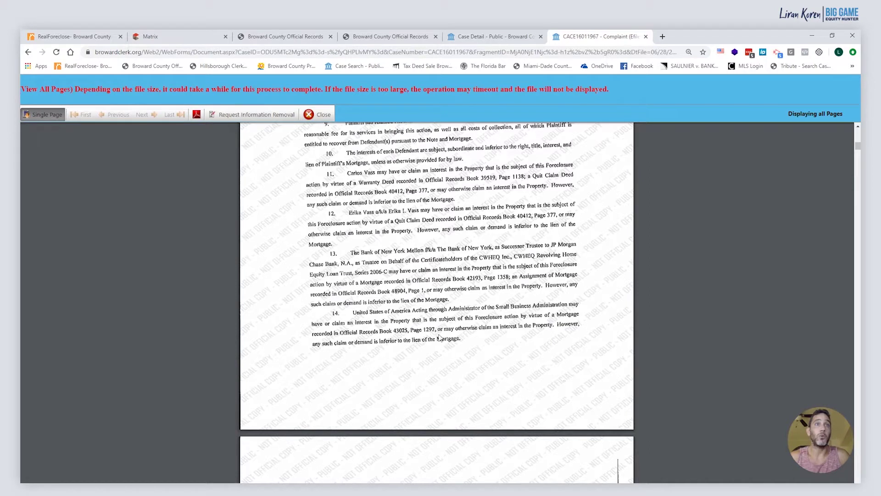
scroll(437, 337, down, 1)
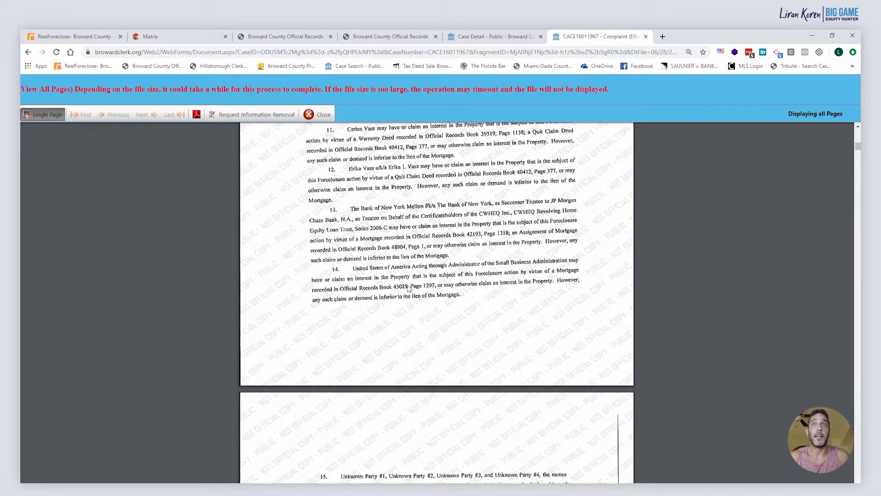
scroll(408, 288, up, 18)
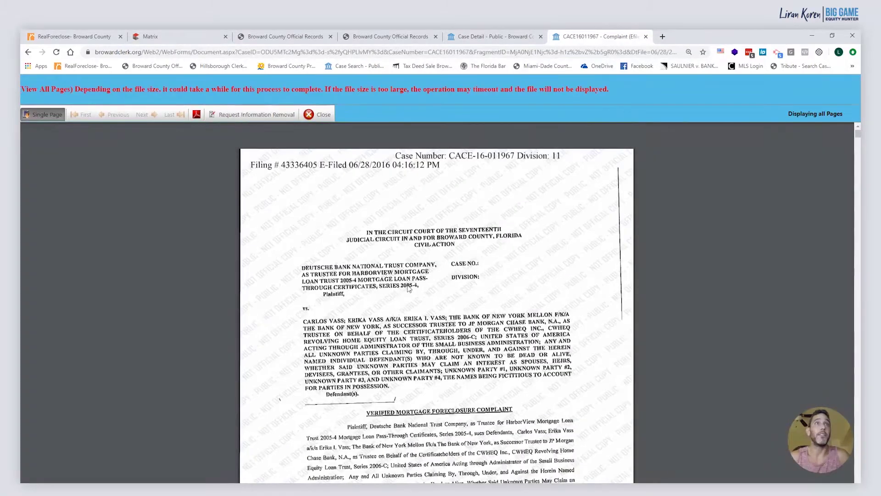
scroll(388, 281, down, 12)
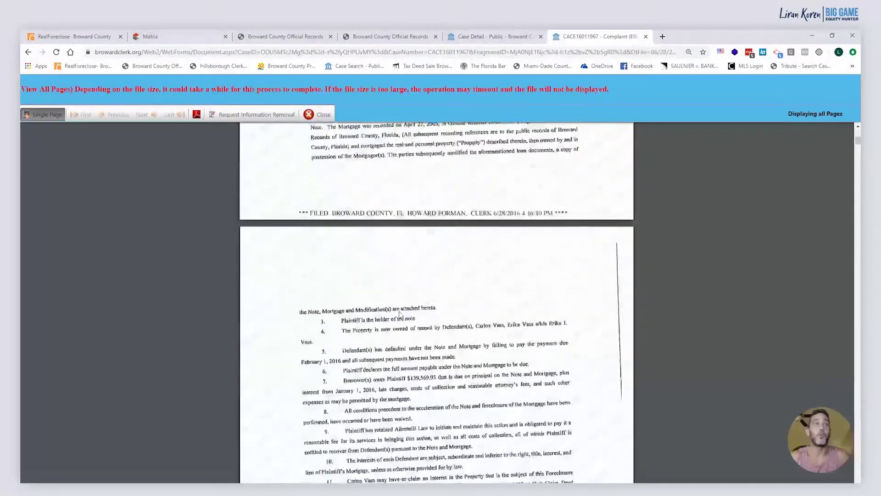
scroll(399, 315, down, 10)
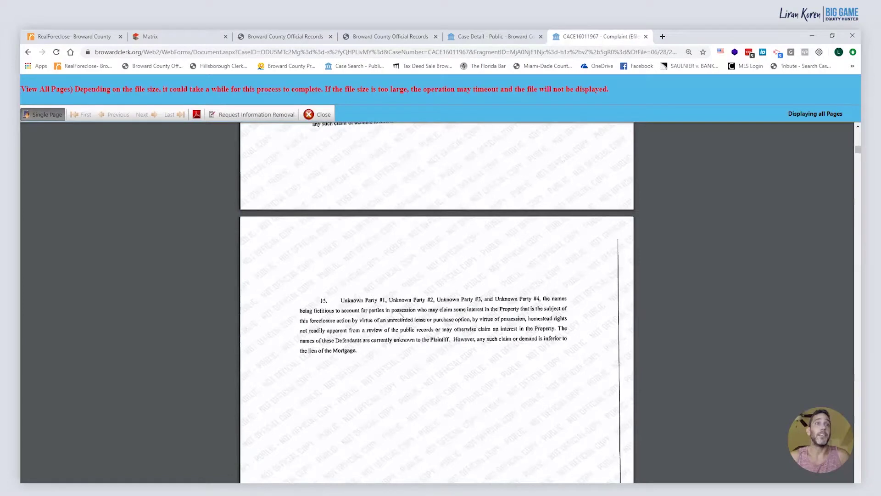
scroll(399, 316, down, 5)
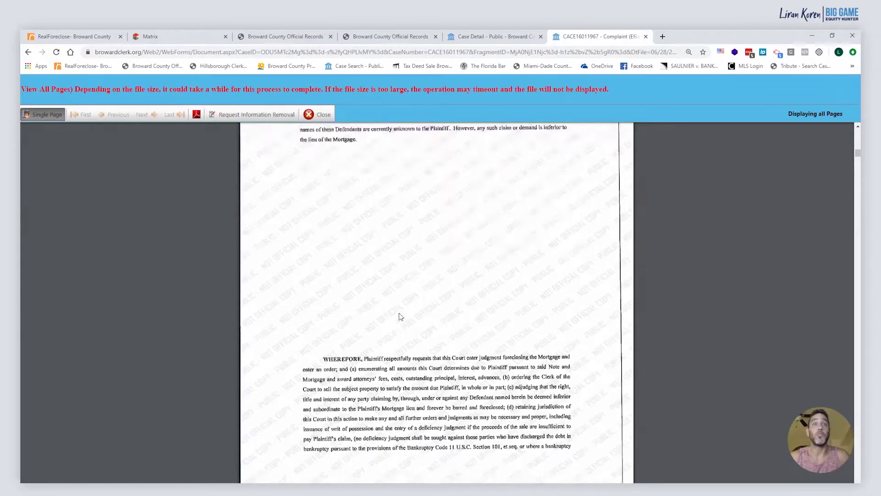
scroll(400, 316, down, 3)
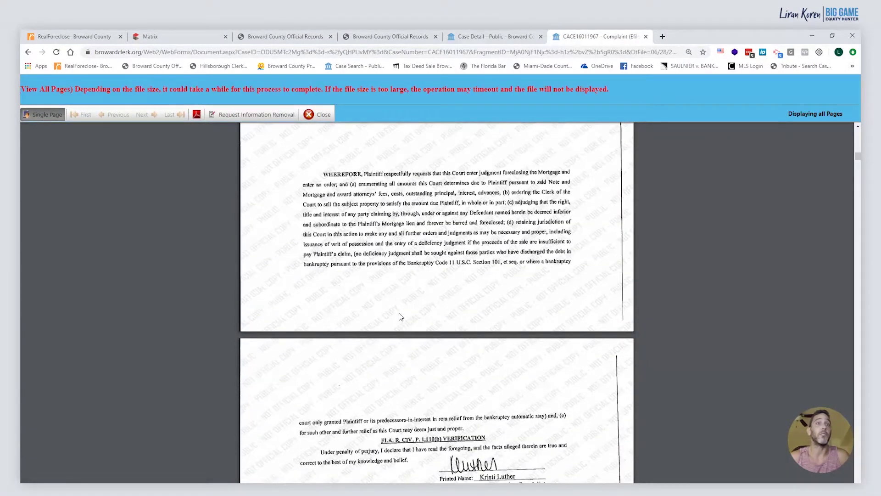
scroll(400, 315, up, 15)
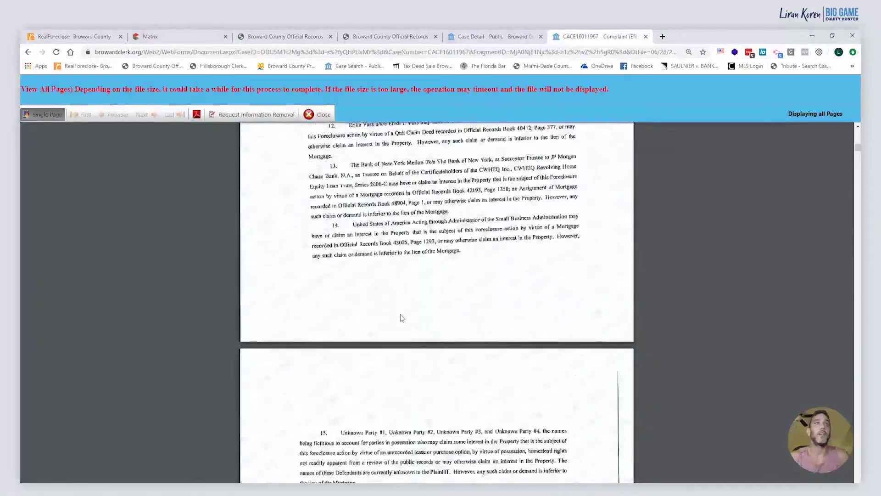
scroll(420, 385, down, 1)
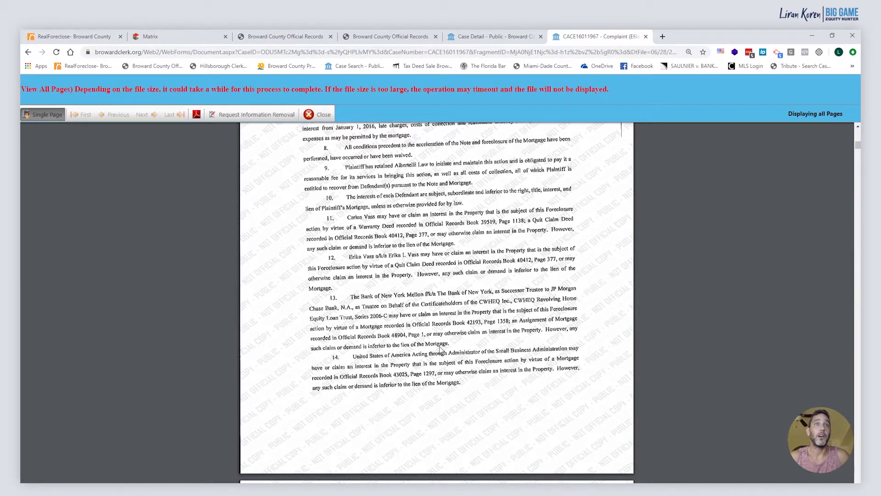
Continue down to the signed verification and the Certification of Possession of Original Note
scroll(440, 350, down, 1)
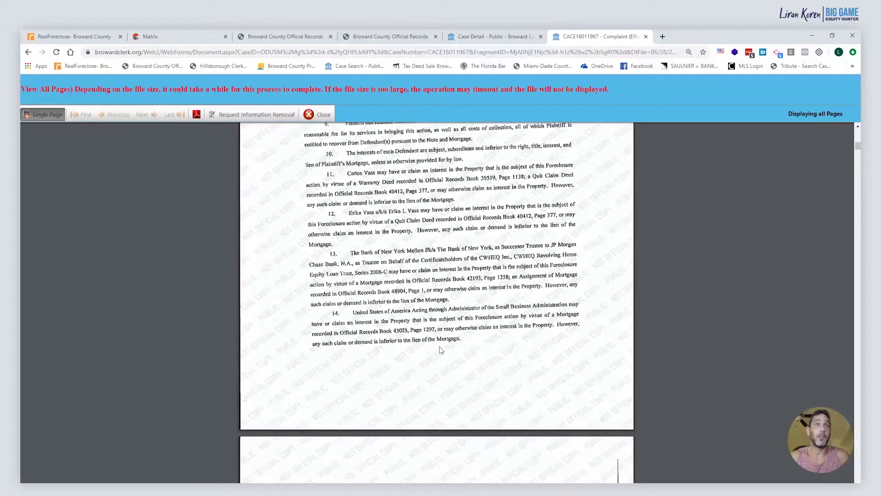
scroll(439, 350, down, 3)
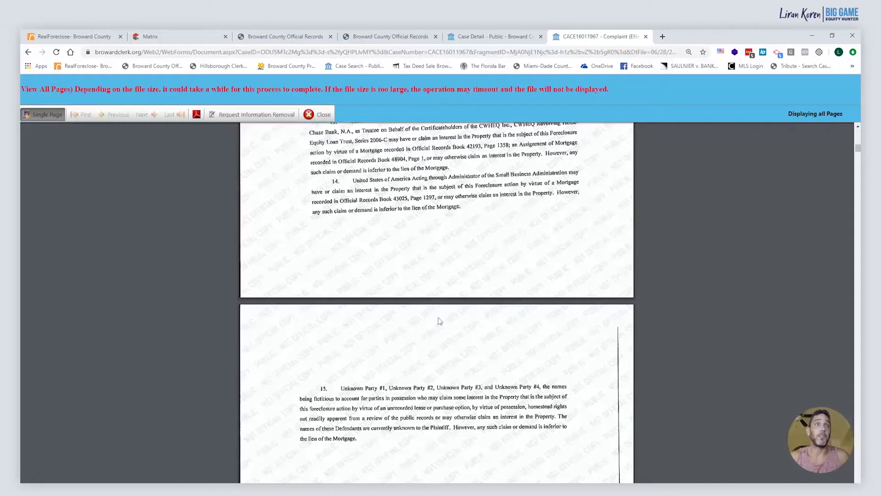
scroll(440, 322, down, 2)
scroll(478, 309, down, 12)
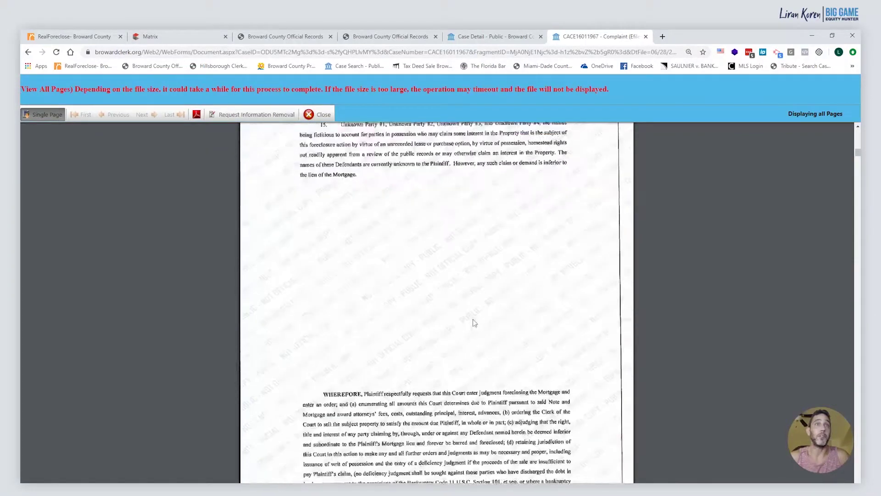
scroll(474, 321, down, 3)
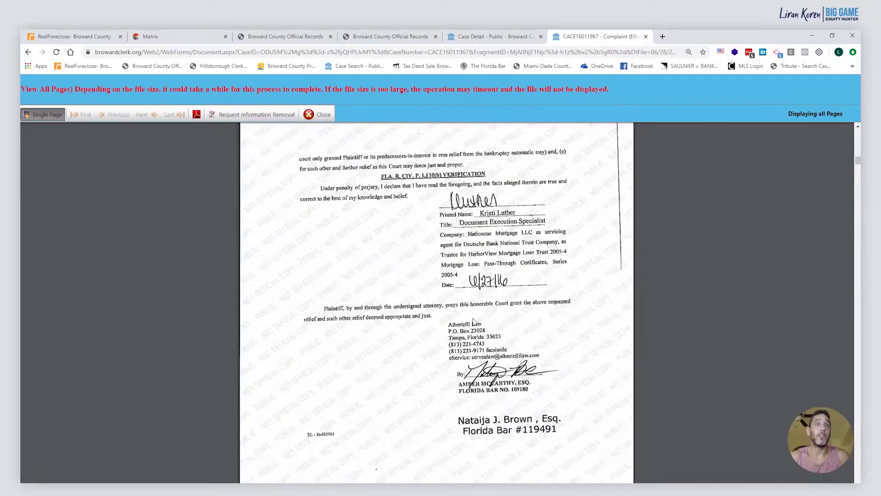
scroll(474, 321, down, 7)
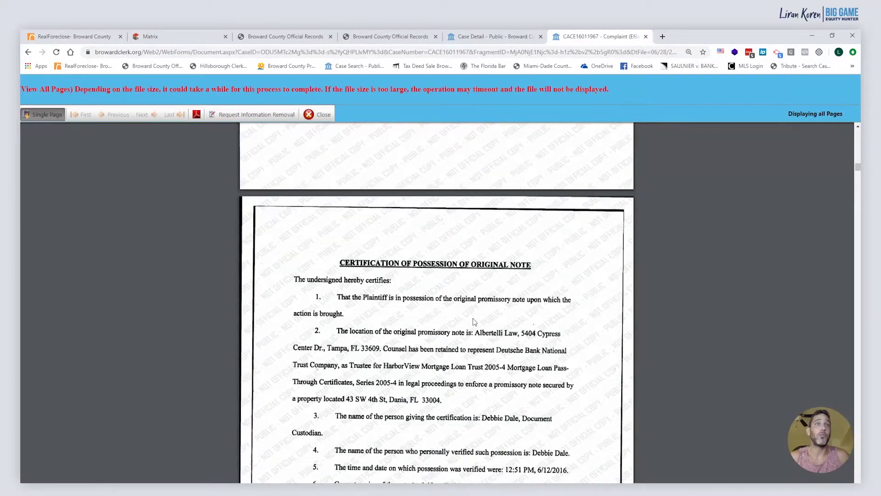
Read the attached adjustable rate note and Certification of Possession, then return to the case docket
scroll(474, 319, down, 4)
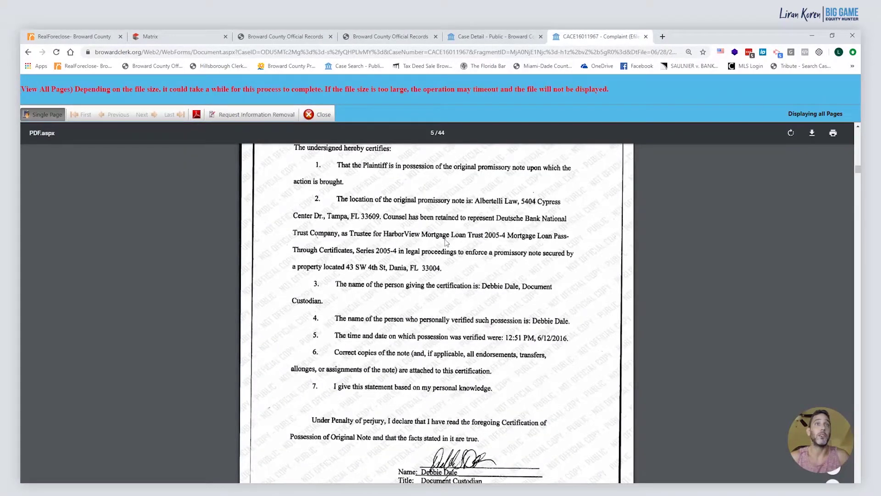
scroll(406, 283, up, 2)
scroll(436, 300, down, 11)
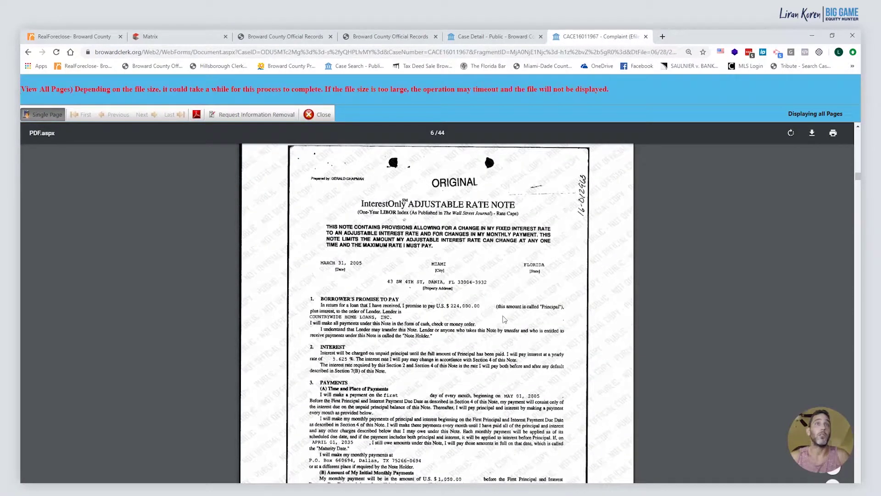
scroll(477, 289, down, 3)
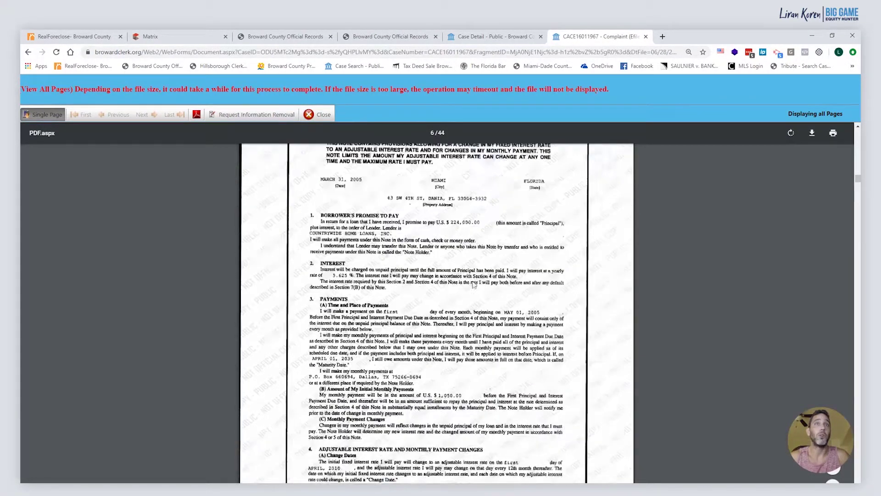
scroll(422, 265, up, 2)
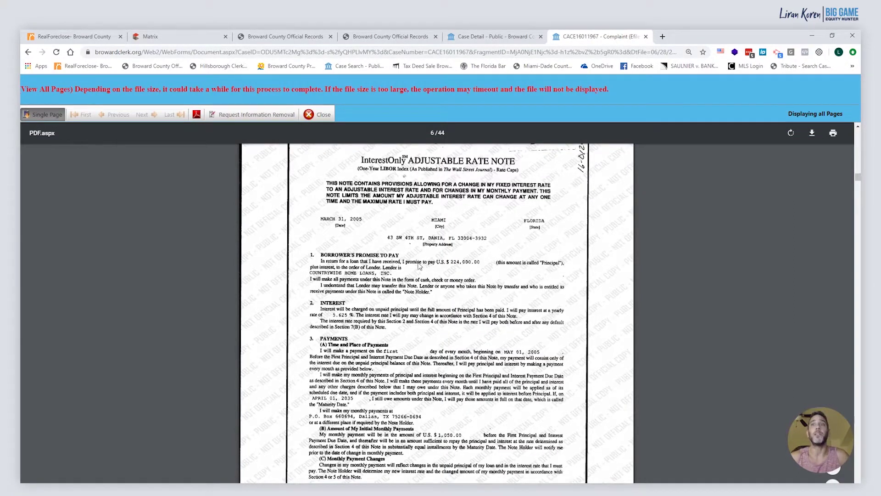
scroll(418, 265, up, 1)
scroll(419, 265, down, 15)
scroll(419, 260, down, 20)
scroll(421, 259, up, 20)
scroll(436, 253, up, 15)
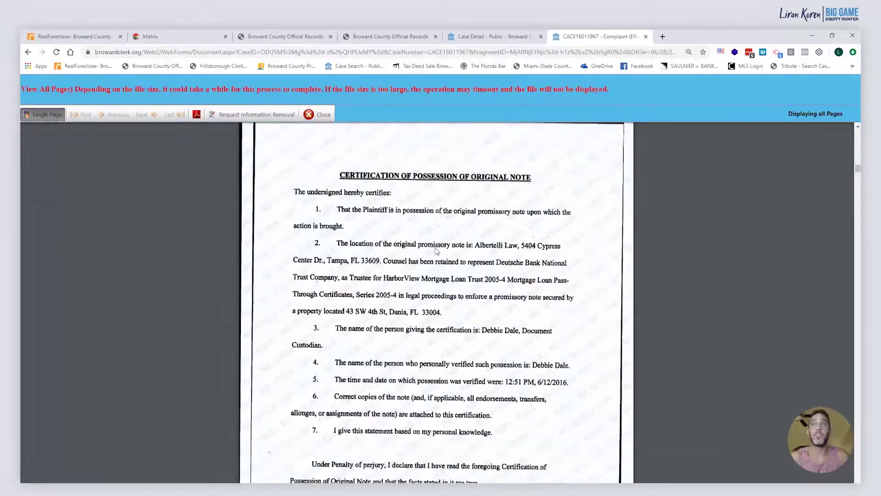
scroll(436, 251, up, 5)
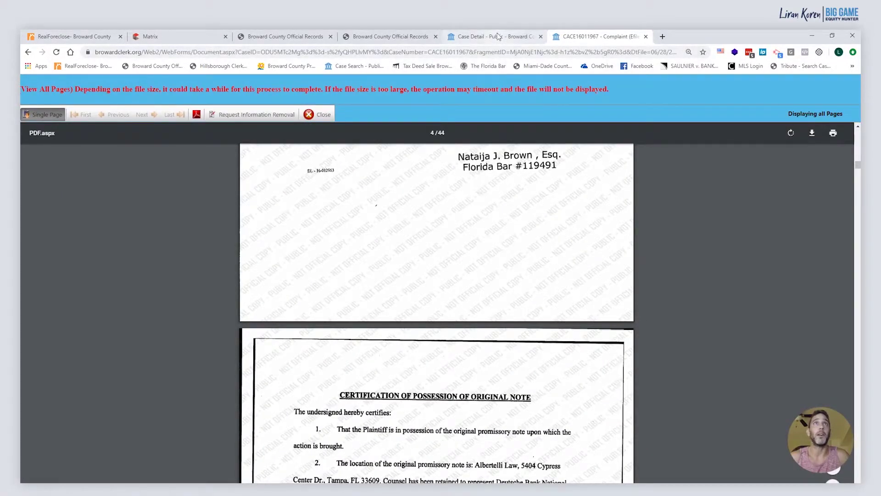
click(495, 40)
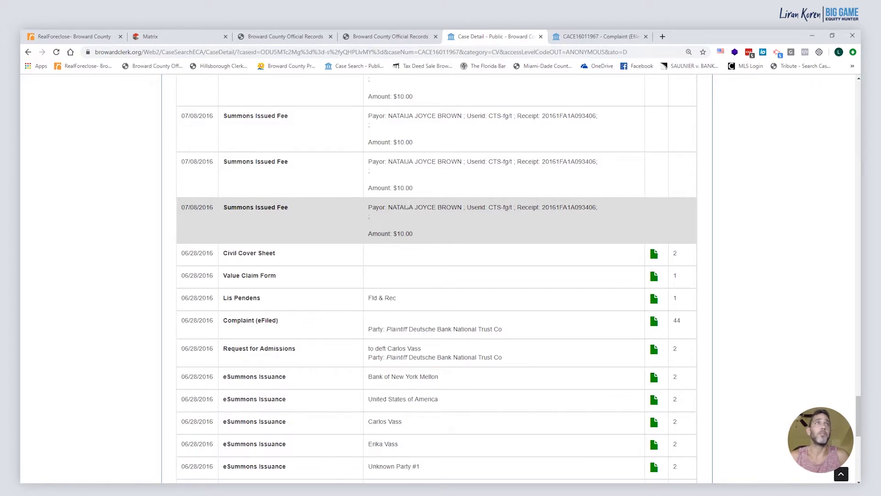
scroll(185, 226, up, 7)
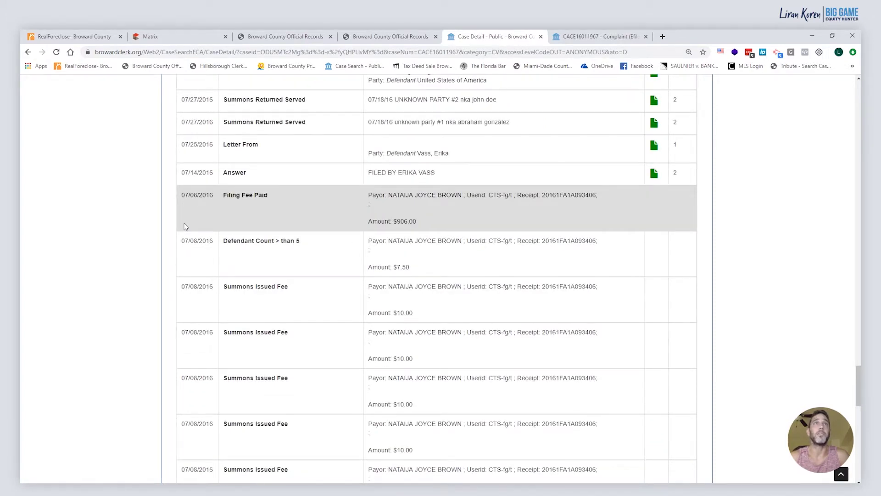
scroll(186, 226, up, 18)
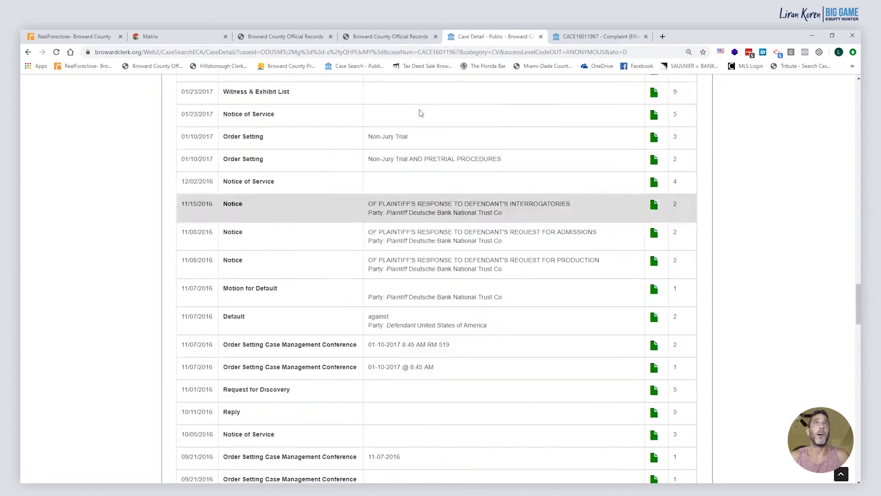
click(597, 36)
scroll(467, 258, up, 20)
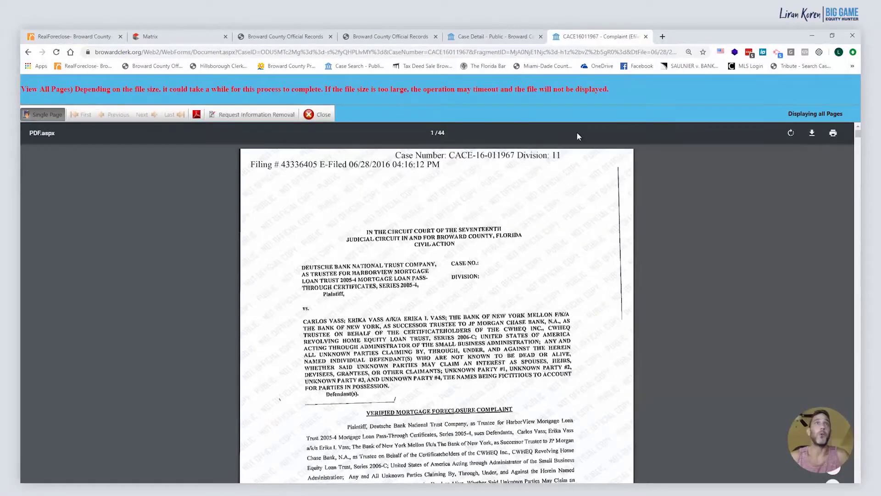
Open the $224,000.00 Countrywide mortgage recorded 4/27/2005 in a Details popup and reposition it
click(261, 38)
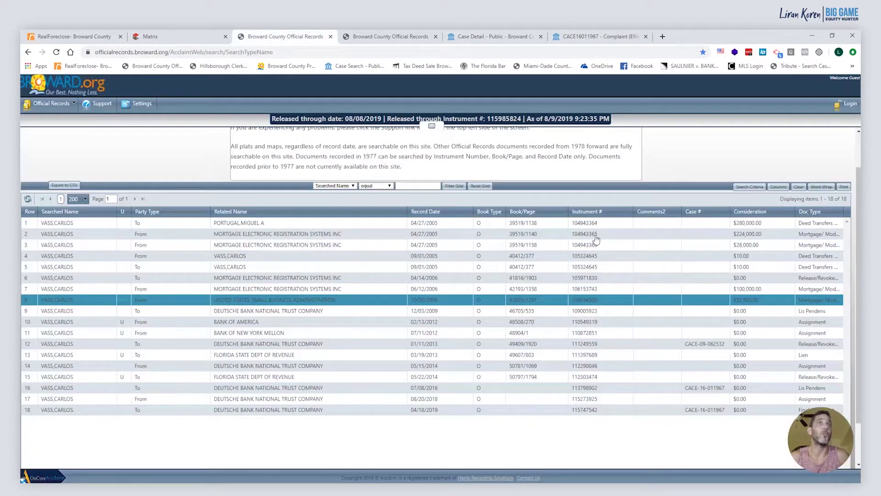
click(671, 279)
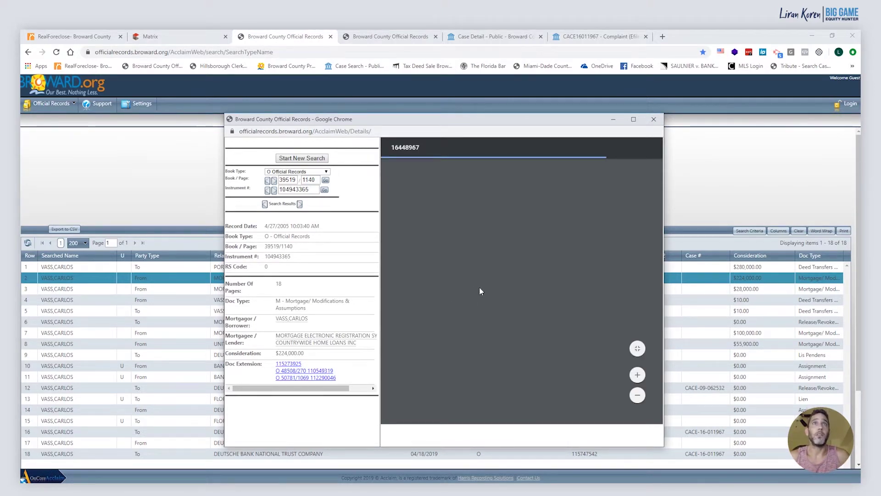
scroll(479, 287, down, 3)
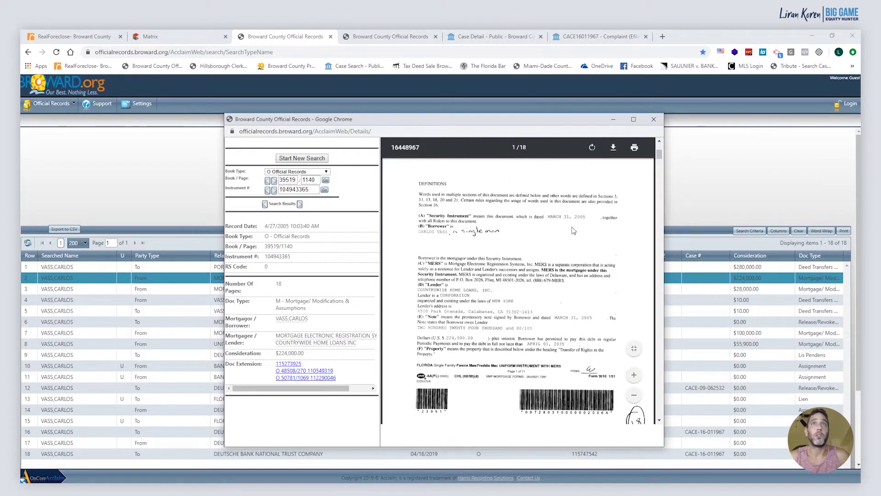
drag(285, 118, 561, 165)
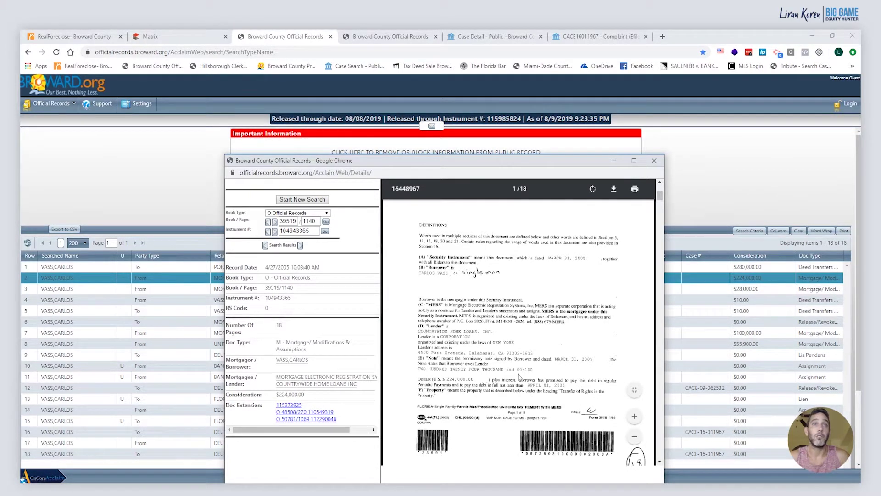
drag(527, 163, 554, 122)
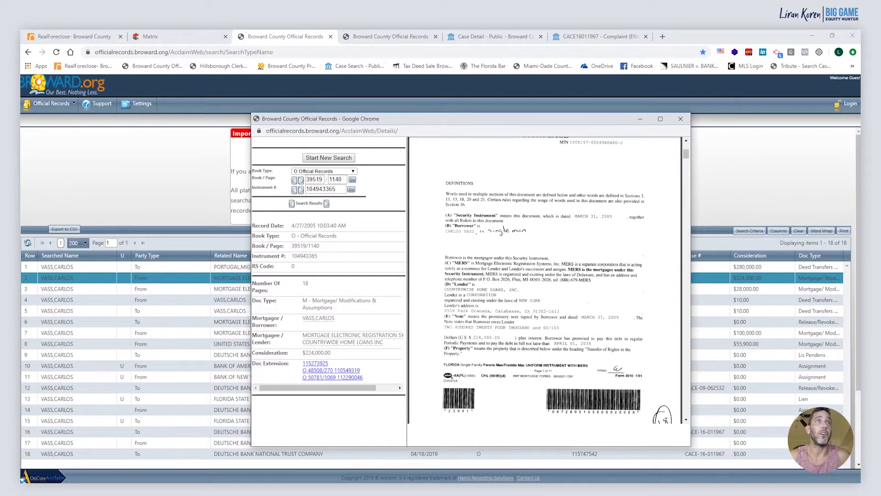
Read through the mortgage, then return to complaint page 2 citing the Book 39519 and 40412 deeds
scroll(515, 324, down, 1)
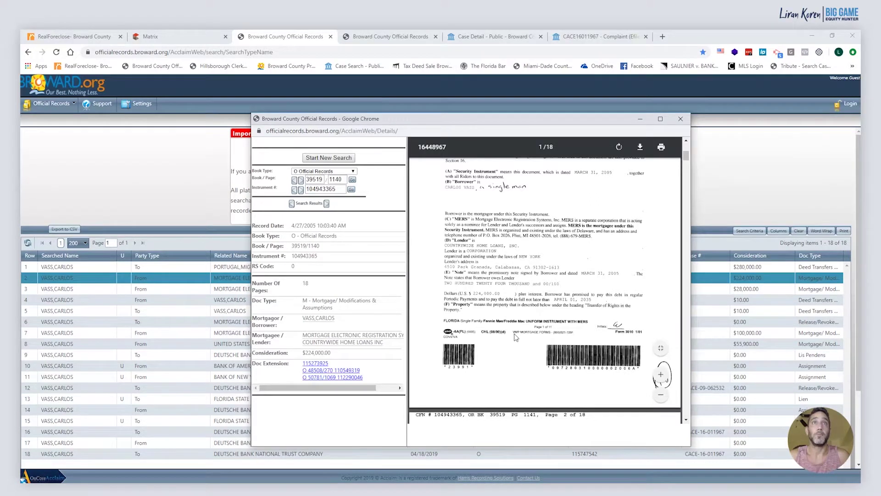
scroll(515, 337, down, 10)
scroll(515, 338, down, 12)
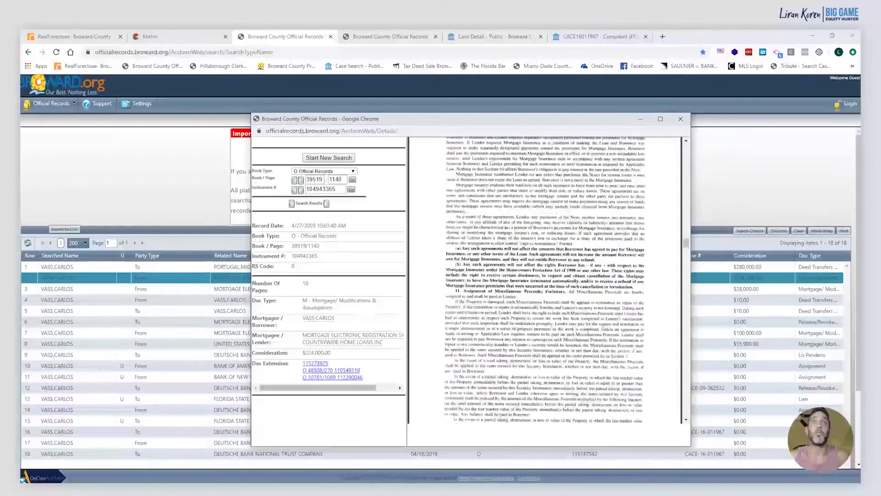
click(597, 36)
scroll(511, 343, down, 5)
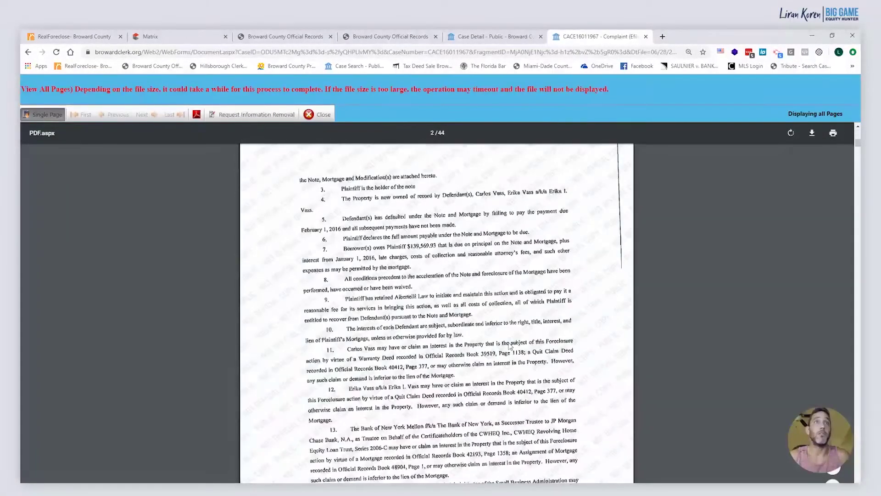
Page through the complaint's verification, certification, note and mortgage, then return to Official Records and RealForeclose
scroll(415, 247, down, 7)
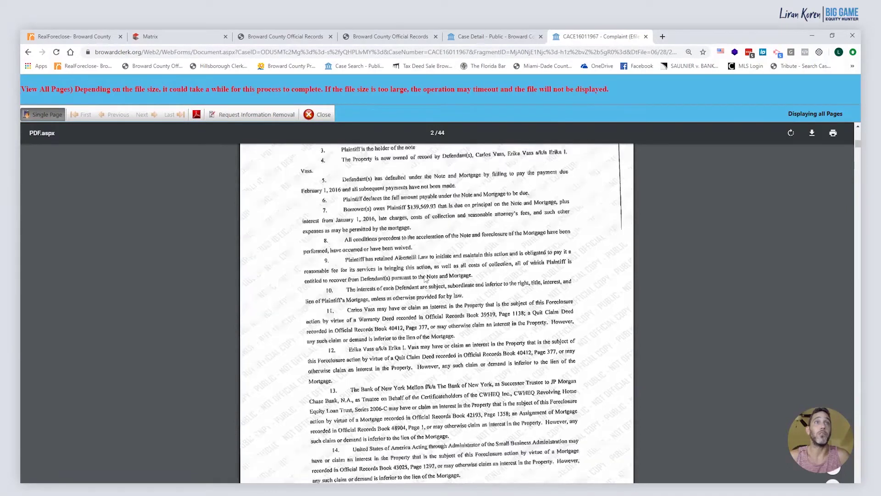
scroll(421, 327, down, 8)
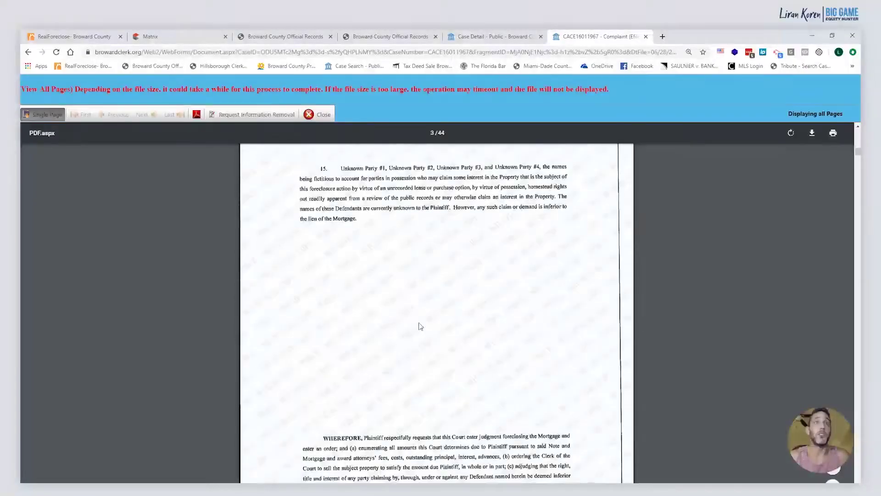
scroll(421, 326, down, 6)
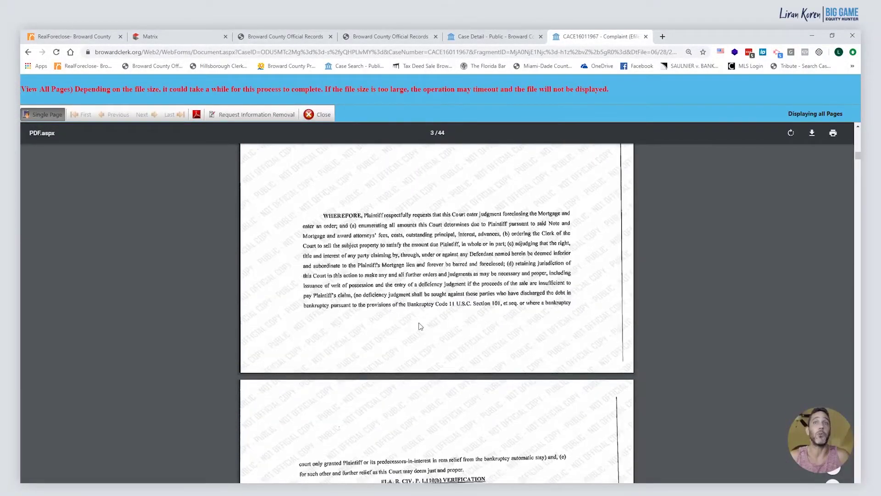
scroll(421, 327, down, 9)
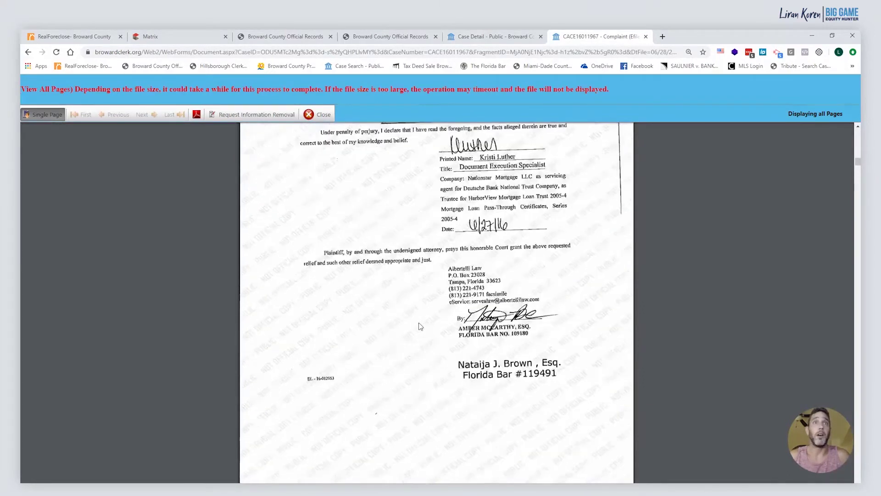
scroll(421, 326, down, 20)
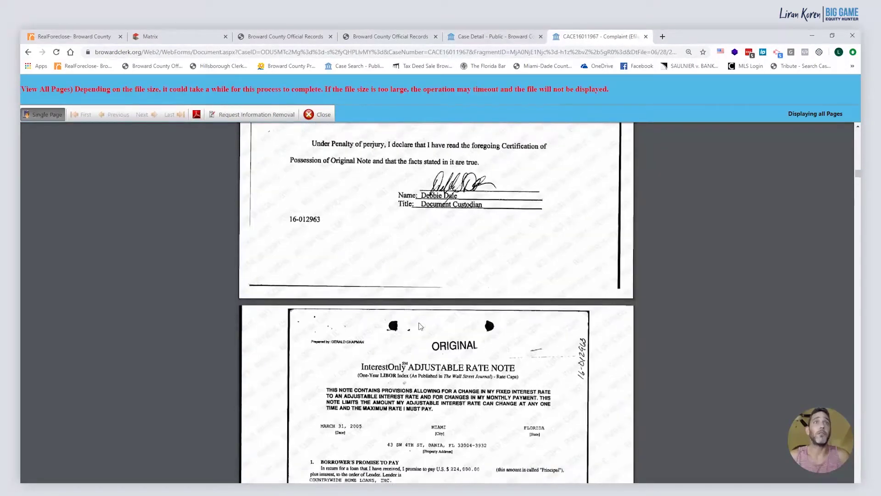
scroll(421, 326, down, 20)
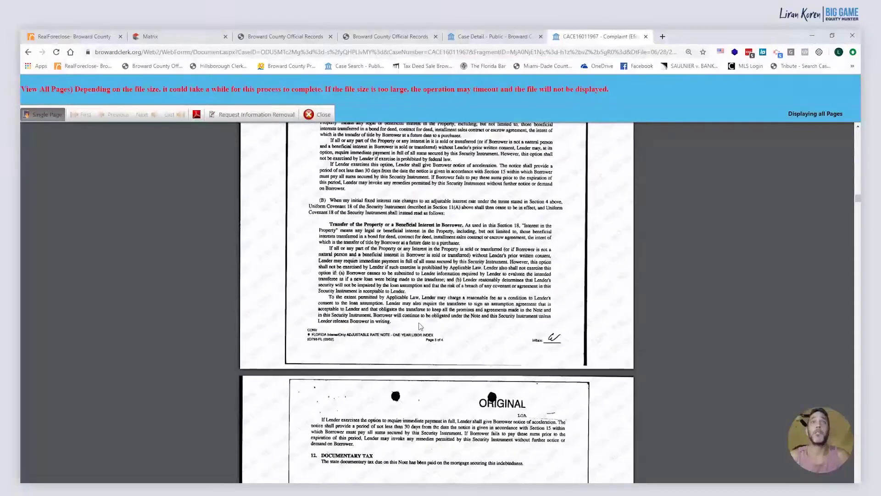
scroll(421, 322, down, 20)
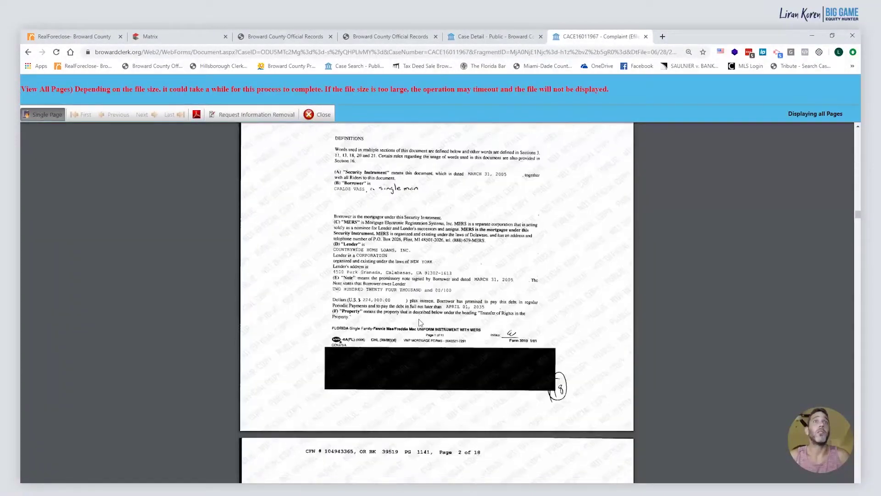
scroll(421, 322, down, 3)
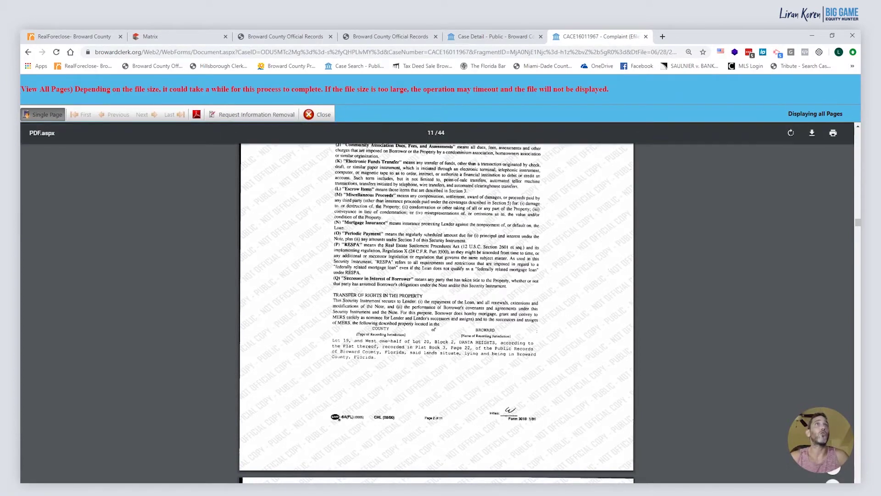
click(391, 38)
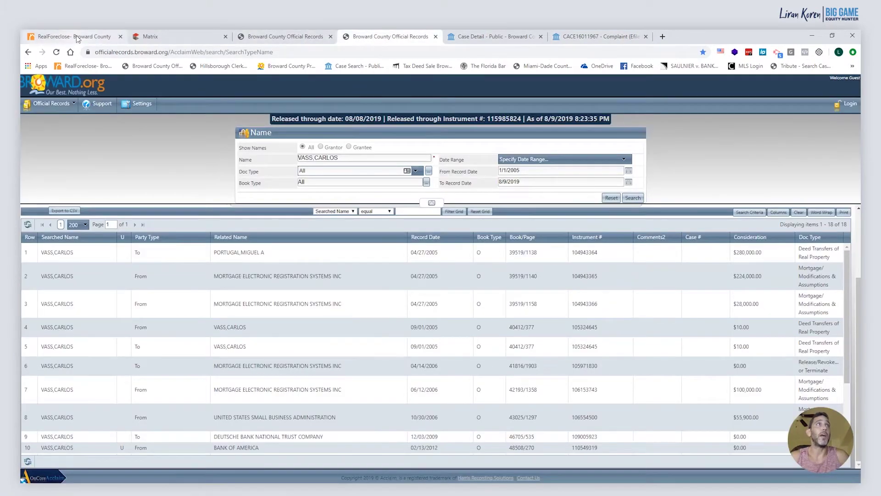
click(77, 39)
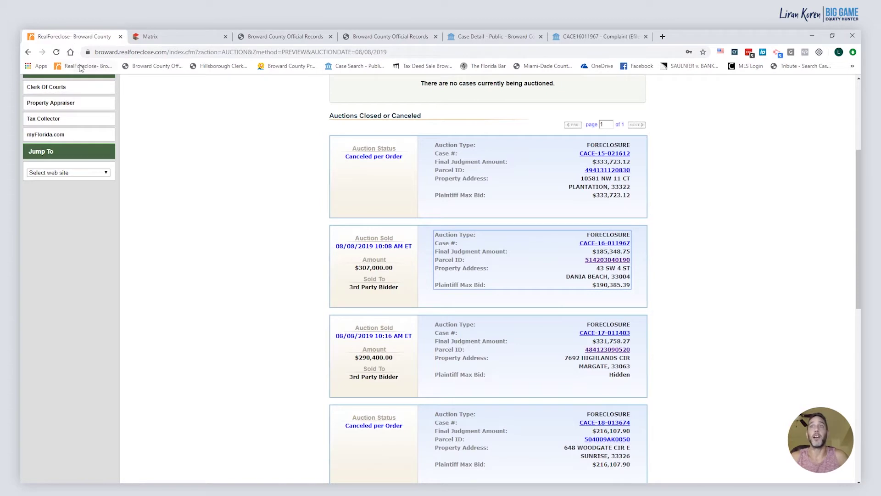